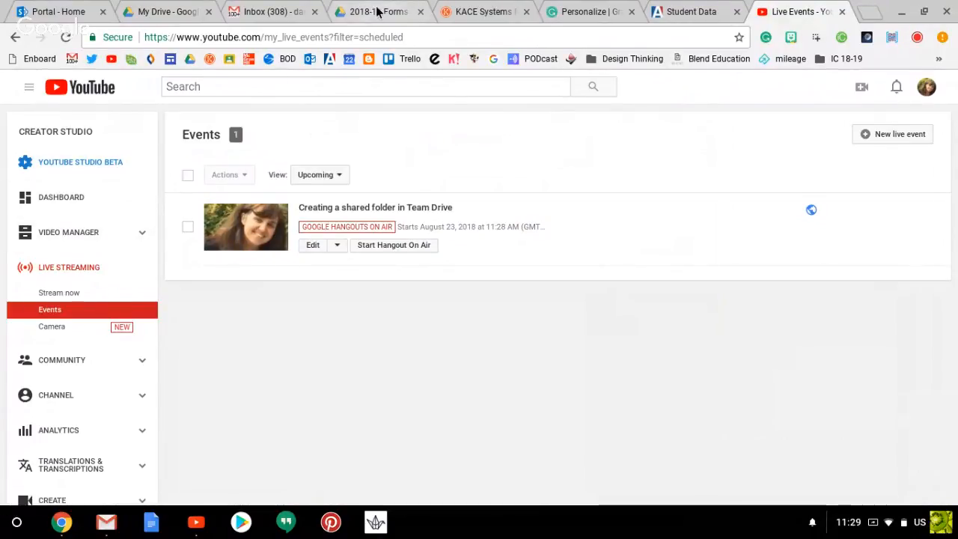
Switch to Google Drive and create a new team drive named "Beamer Collaboration"
{"action": "left_click", "coordinate": [154, 15]}
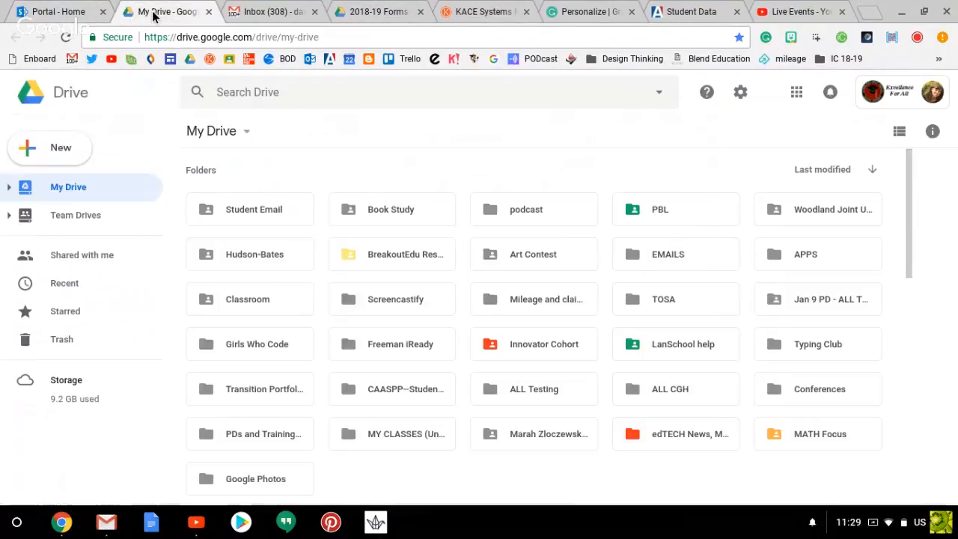
{"action": "left_click", "coordinate": [71, 217]}
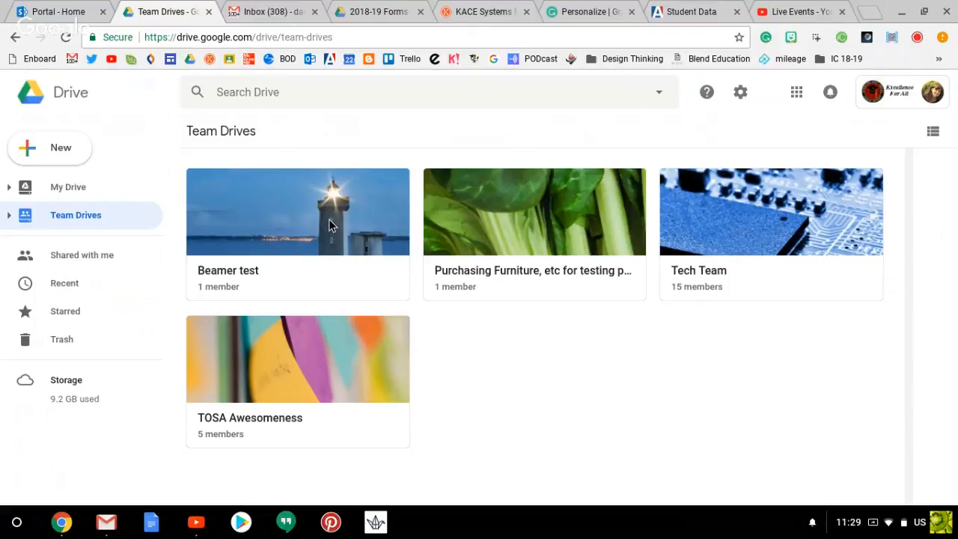
{"action": "left_click", "coordinate": [40, 150]}
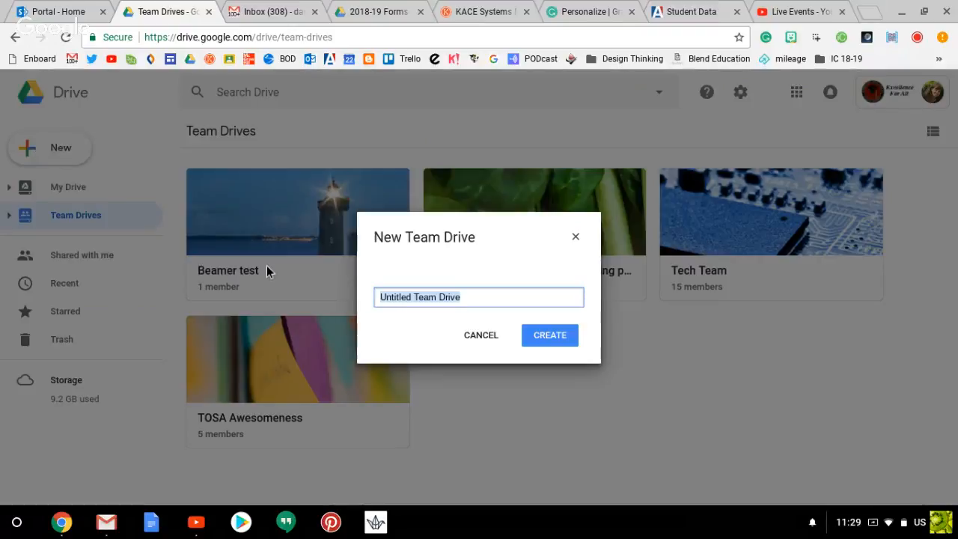
{"action": "key", "text": "BackSpace"}
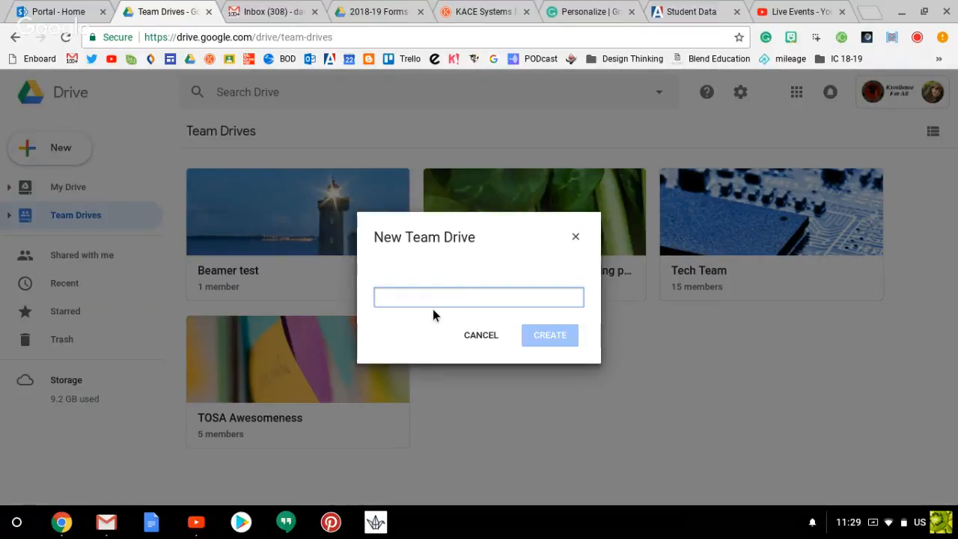
{"action": "type", "text": "Beame"}
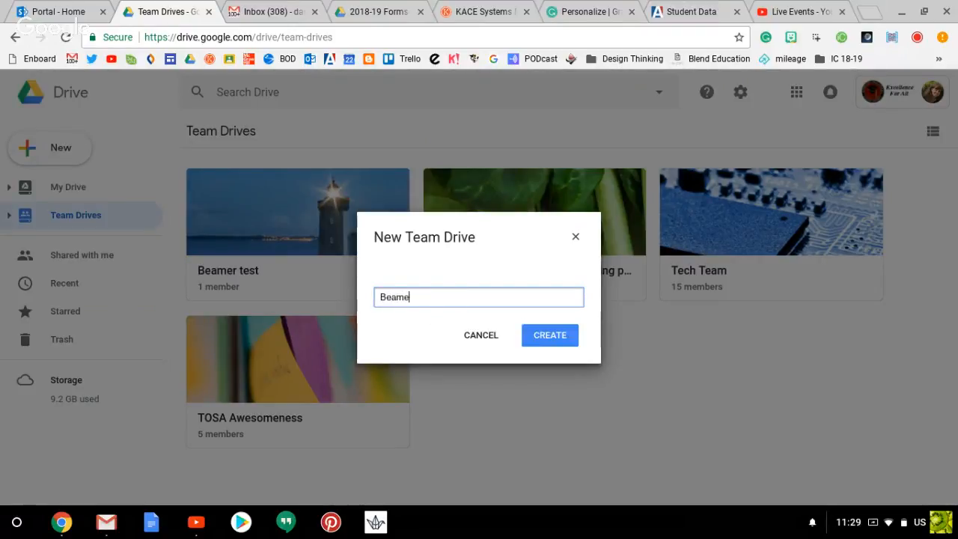
{"action": "type", "text": "r Collabo"}
{"action": "key", "text": "BackSpace"}
{"action": "type", "text": "oration"}
{"action": "left_click", "coordinate": [551, 338]}
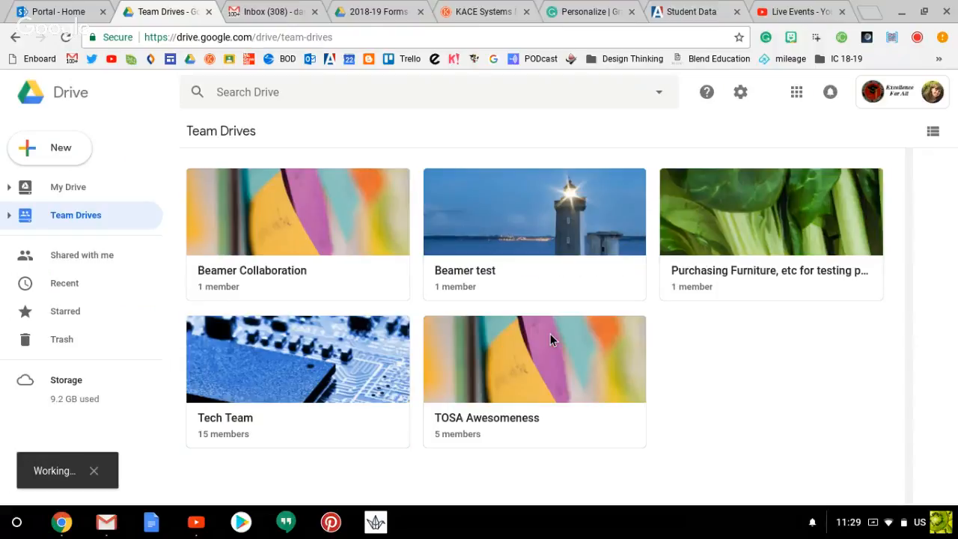
Open the Beamer Collaboration team drive and enter a colleague from the suggested contacts as a new member
{"action": "left_click", "coordinate": [287, 223]}
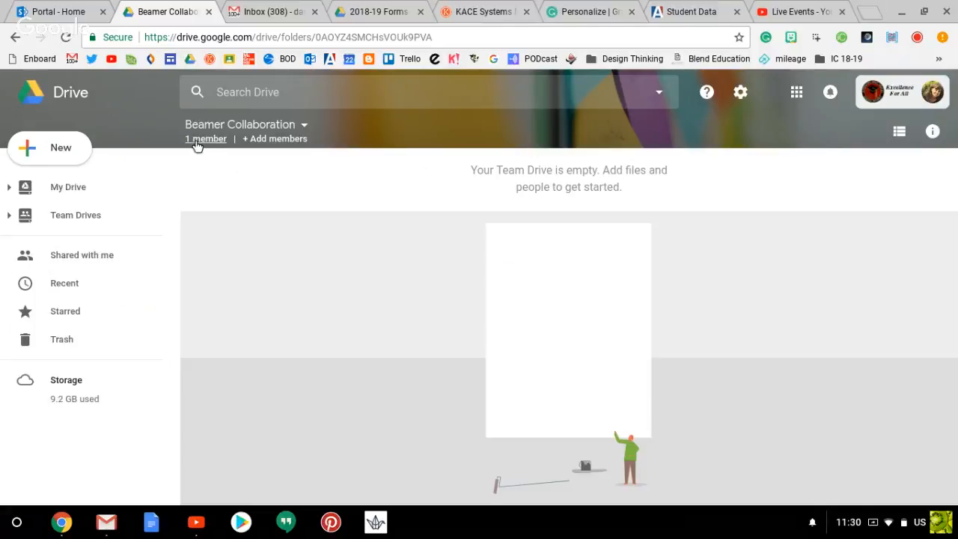
{"action": "left_click", "coordinate": [304, 127]}
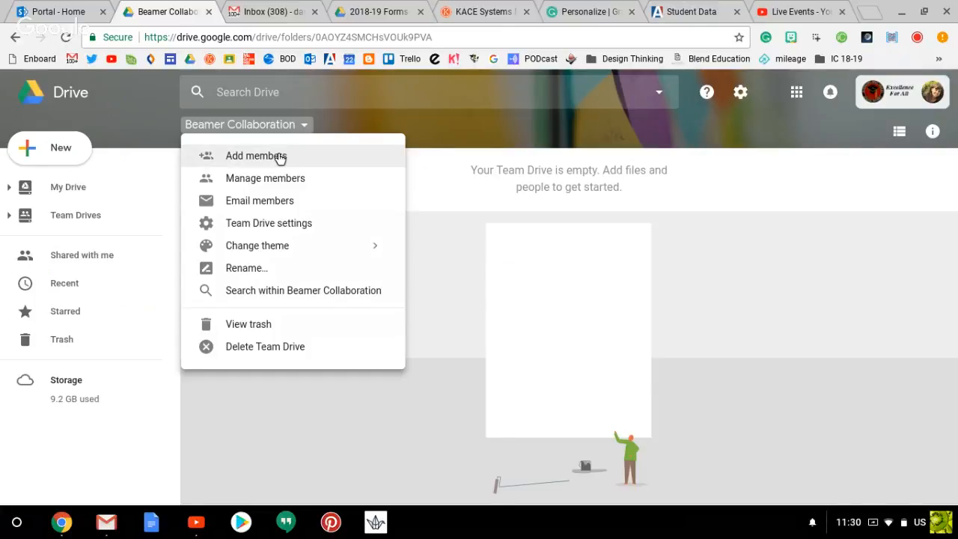
{"action": "left_click", "coordinate": [279, 156]}
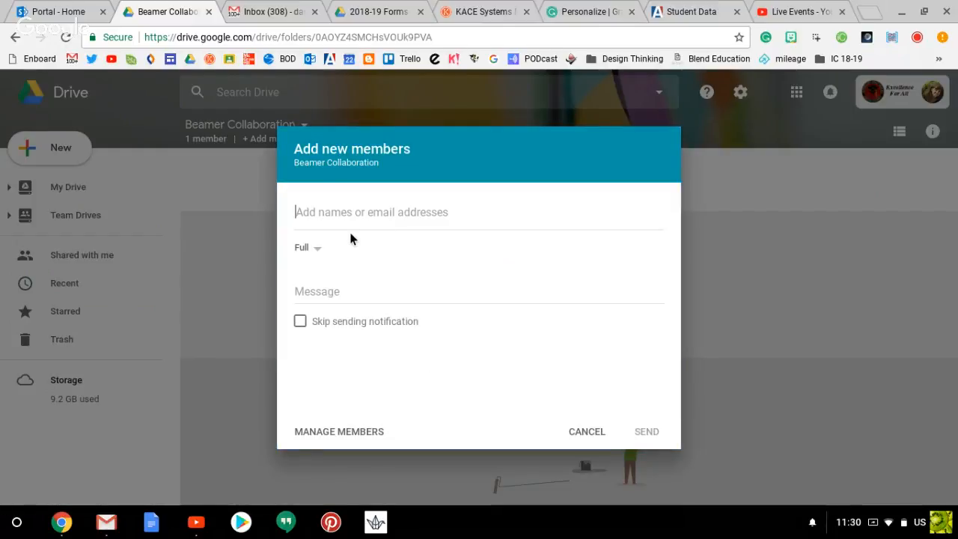
{"action": "type", "text": "carmen"}
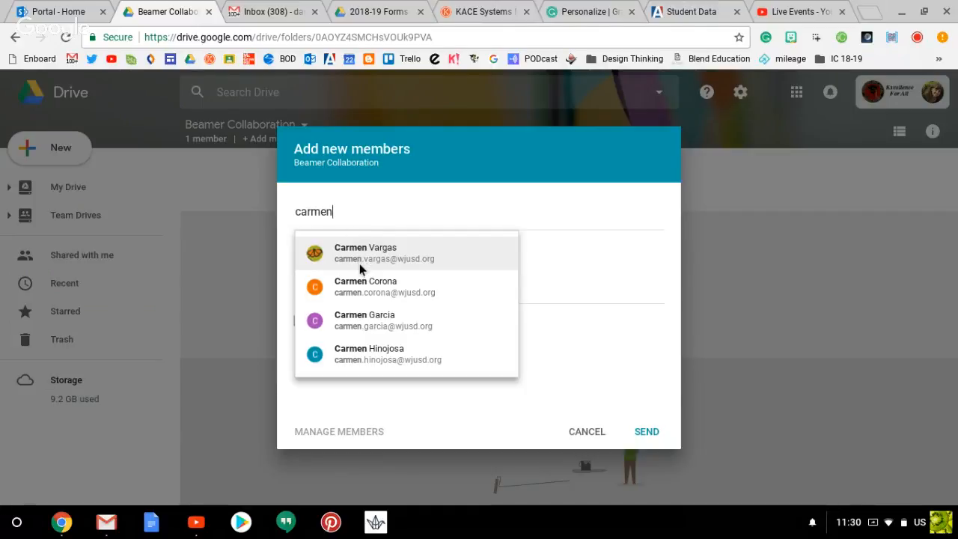
{"action": "left_click", "coordinate": [359, 264]}
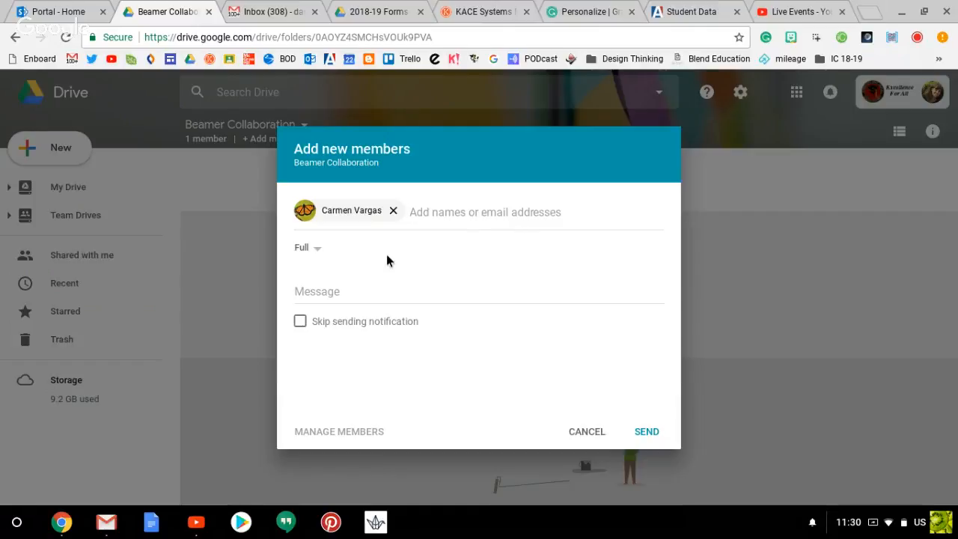
Send the invitation with message "This is our new Team Folder where you may add new documents, folders, or anything you would like to share with the team."
{"action": "left_click", "coordinate": [315, 293]}
{"action": "type", "text": "This is our new "}
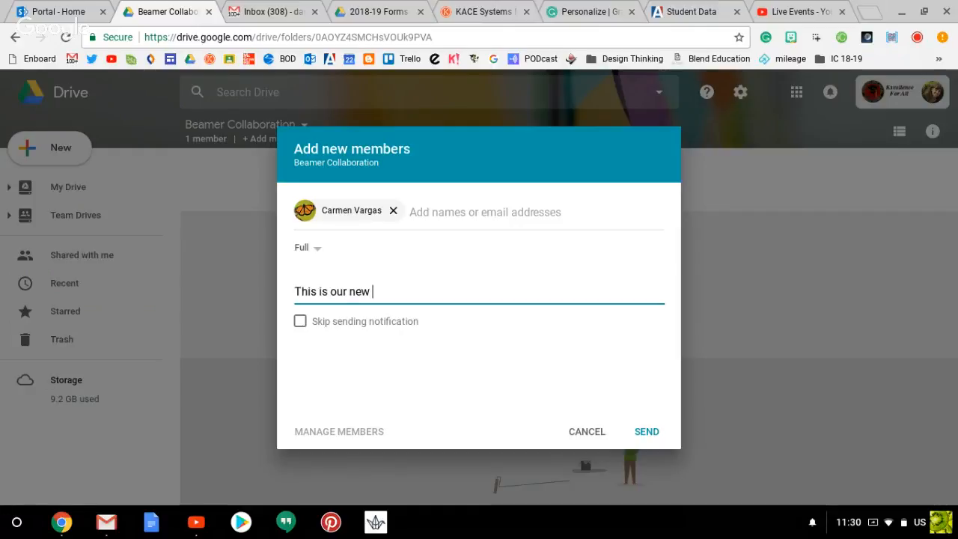
{"action": "type", "text": "Team Folder where yo"}
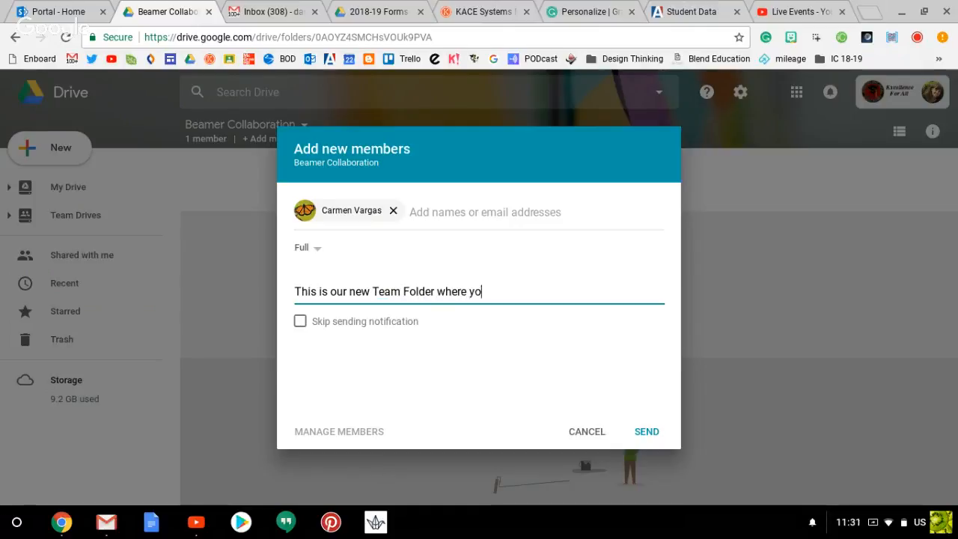
{"action": "type", "text": "u may add new docum"}
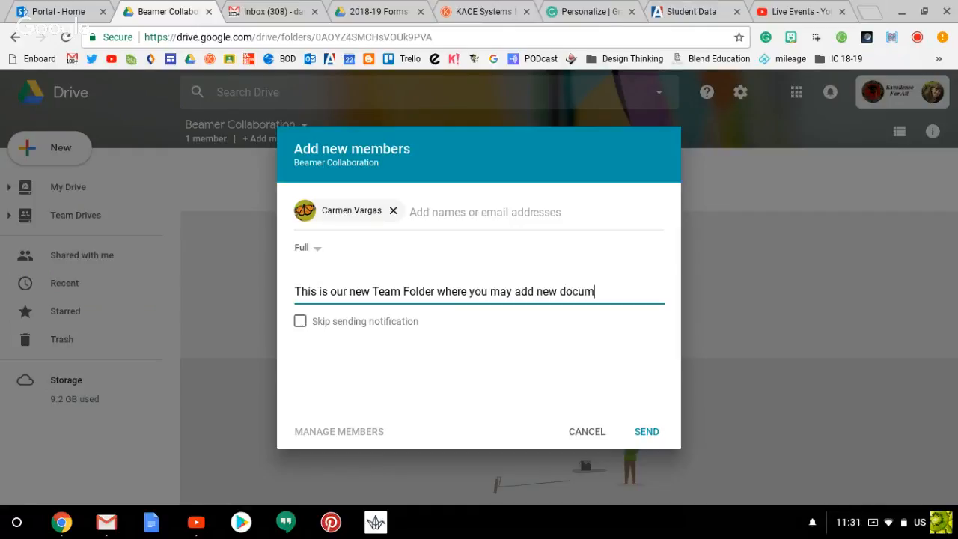
{"action": "type", "text": "ents, folders, or "}
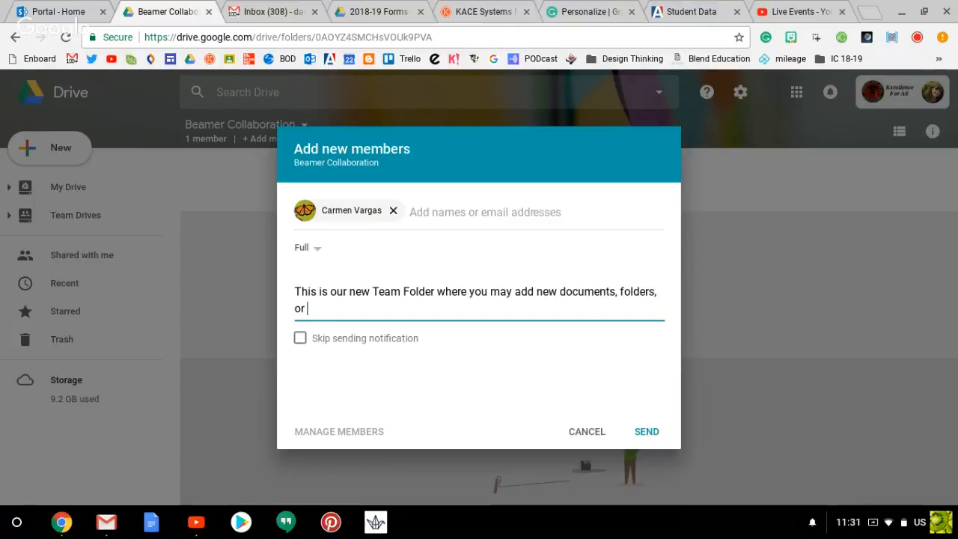
{"action": "type", "text": "anything you would like to share with the team."}
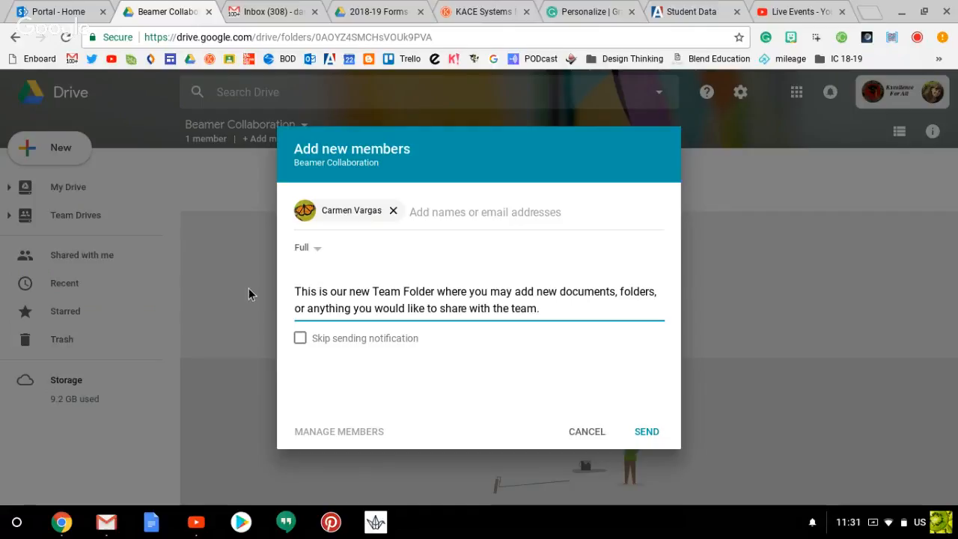
{"action": "left_click", "coordinate": [647, 433]}
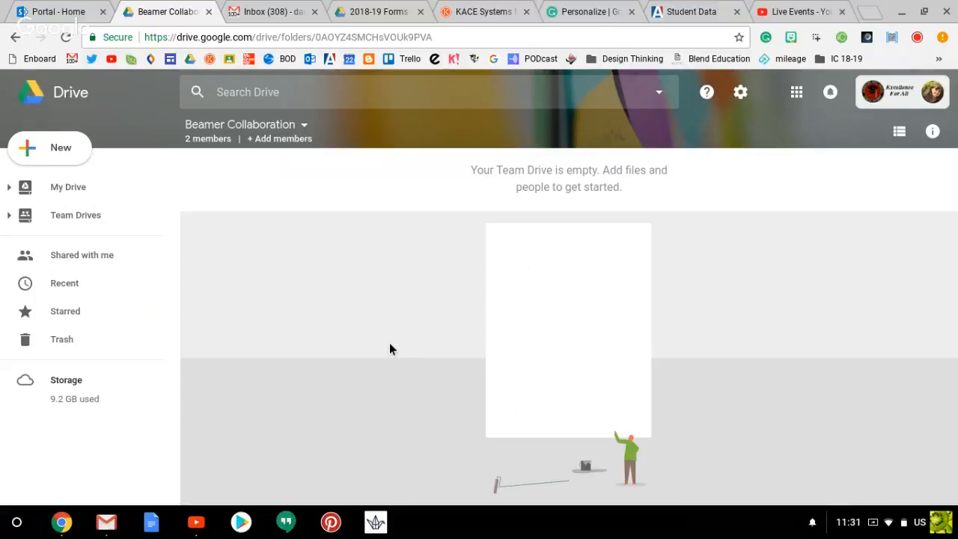
Change the newly added colleague's access to the Beamer Collaboration team drive to Edit access
{"action": "left_click", "coordinate": [203, 140]}
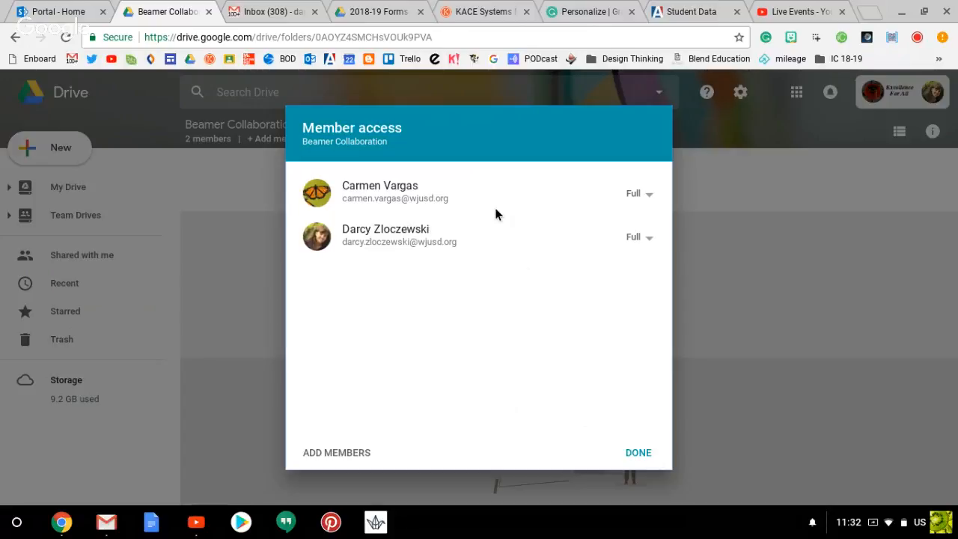
{"action": "left_click", "coordinate": [648, 196]}
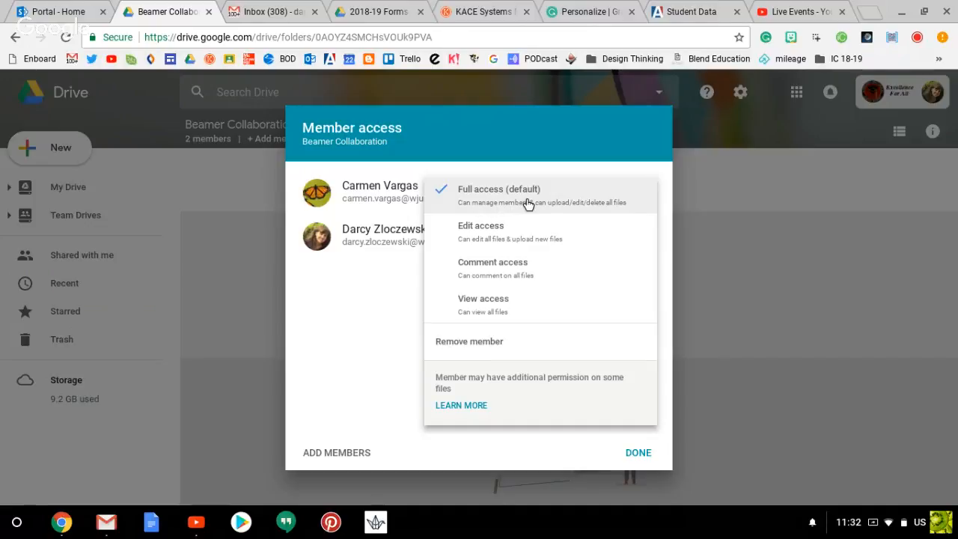
{"action": "left_click", "coordinate": [470, 235]}
{"action": "left_click", "coordinate": [649, 197]}
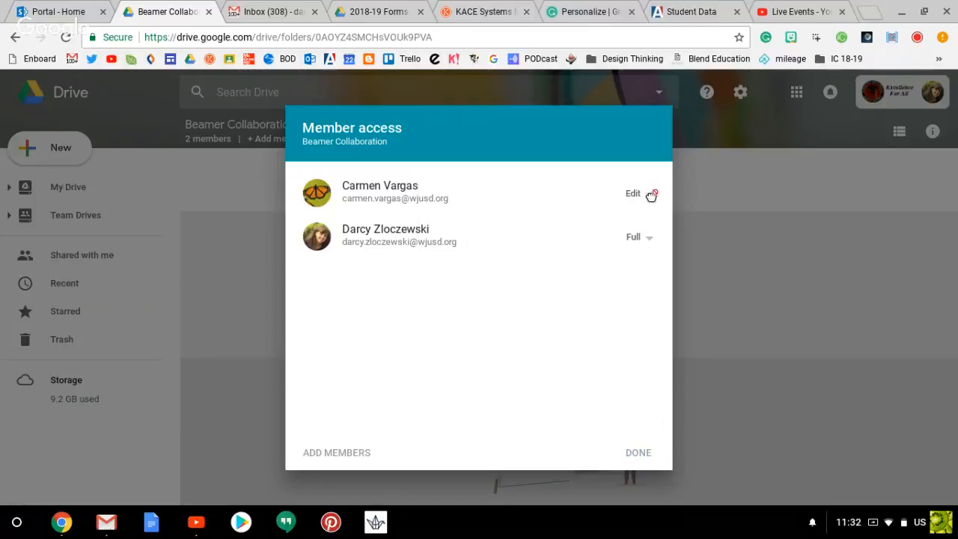
{"action": "left_click", "coordinate": [650, 194]}
{"action": "left_click", "coordinate": [649, 193]}
{"action": "left_click", "coordinate": [646, 239]}
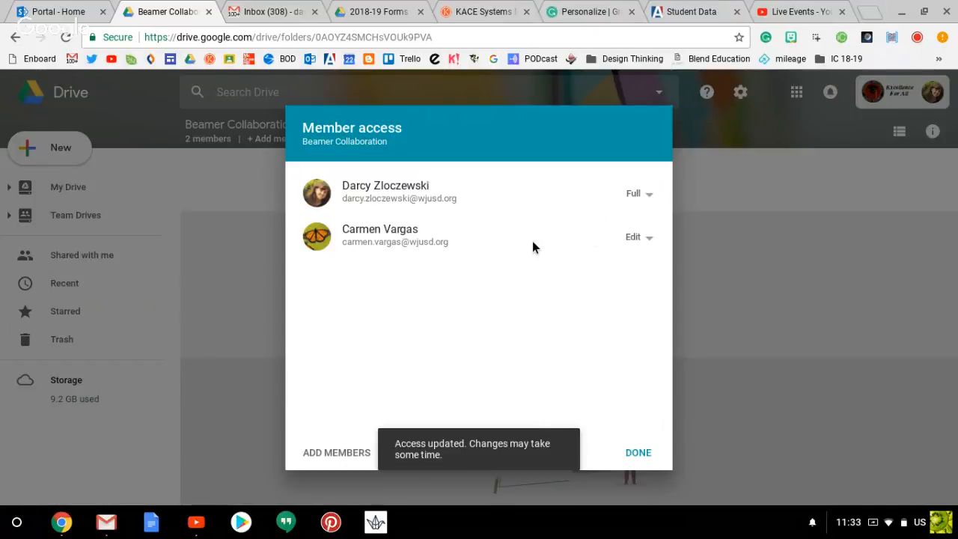
Review the access levels available for the full-access member and the management options of the Beamer Collaboration team drive
{"action": "left_click", "coordinate": [650, 198]}
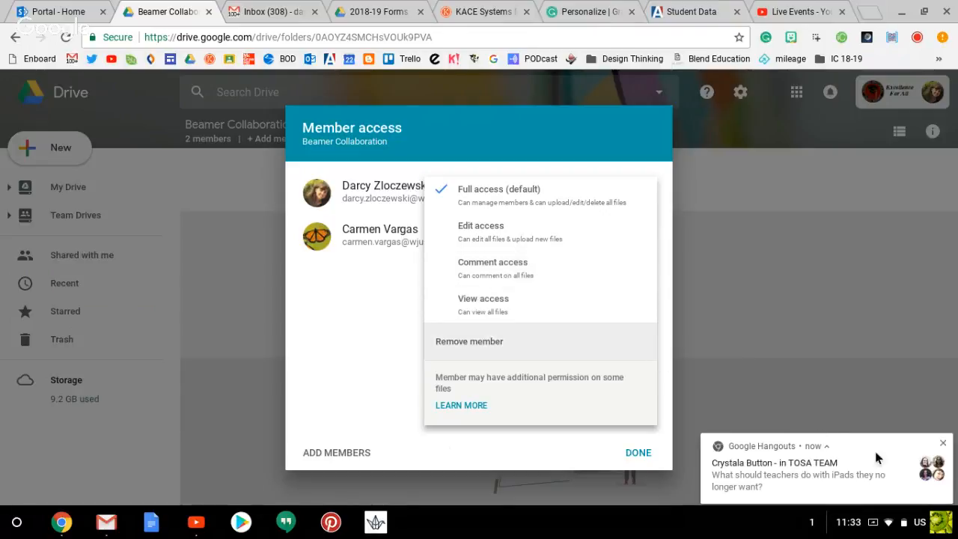
{"action": "left_click", "coordinate": [944, 444]}
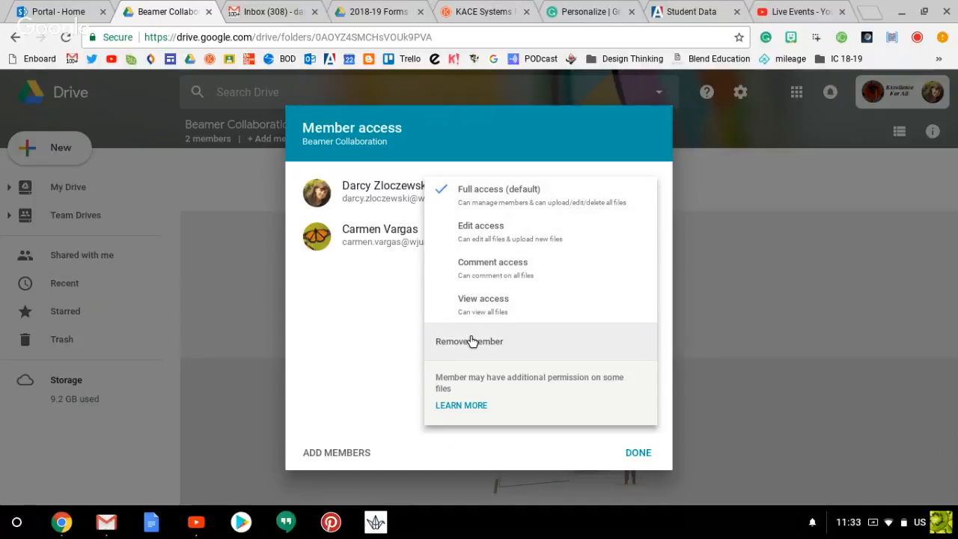
{"action": "left_click", "coordinate": [378, 339]}
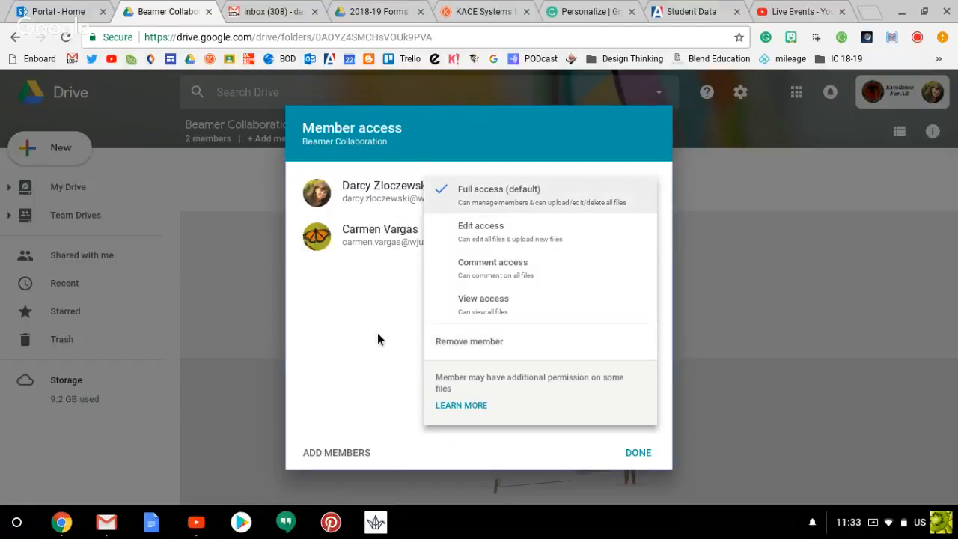
{"action": "left_click", "coordinate": [637, 454]}
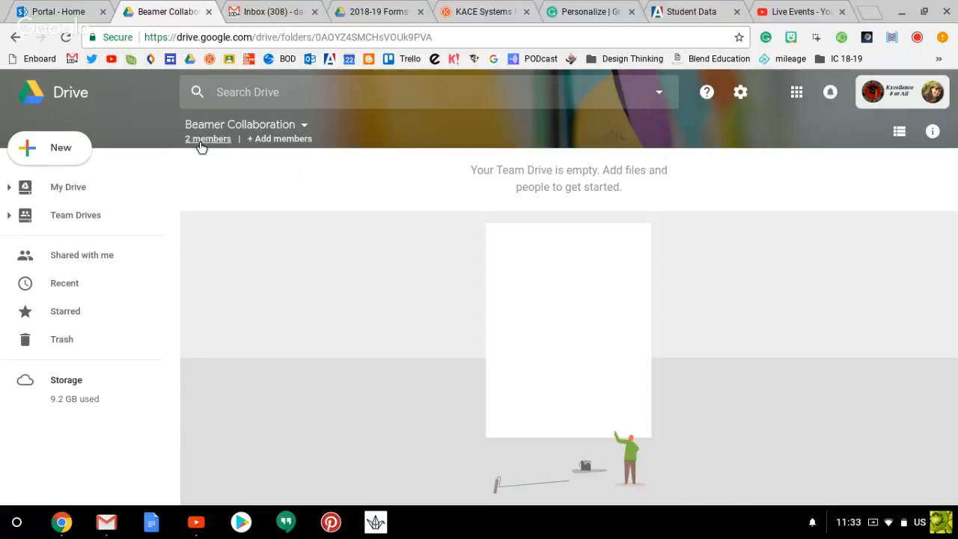
{"action": "left_click", "coordinate": [305, 127]}
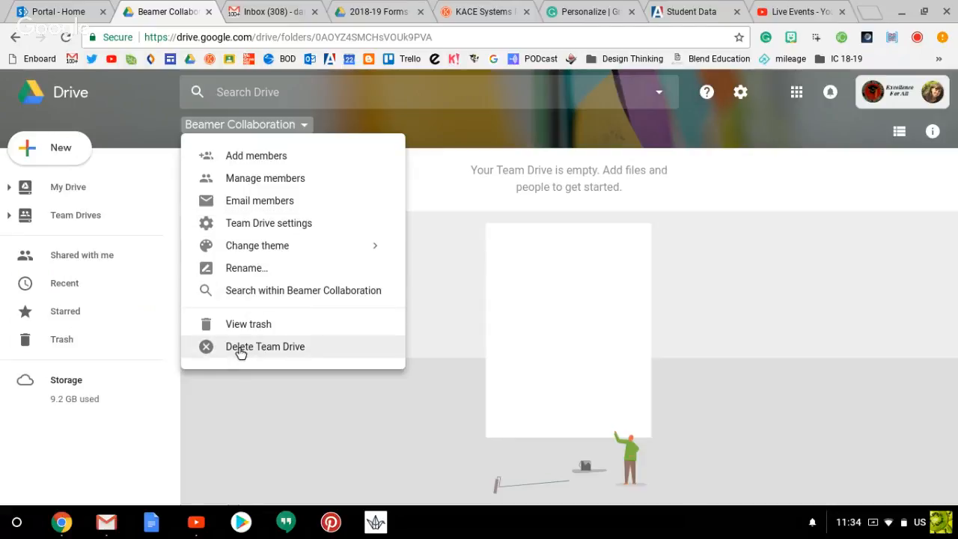
{"action": "left_click", "coordinate": [274, 383]}
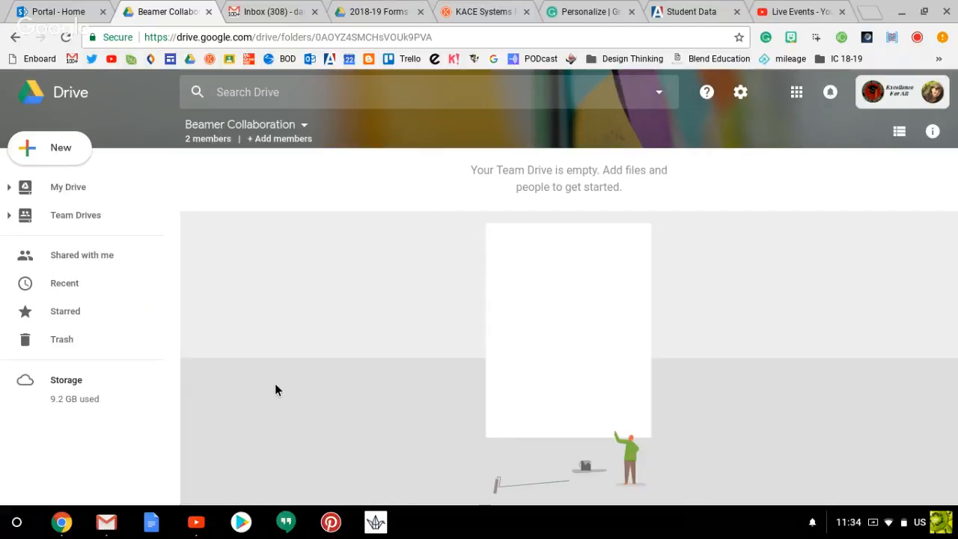
Create a Google Docs document in the Beamer Collaboration team drive and title it "Family Communication--" followed by the family's surname
{"action": "left_click", "coordinate": [59, 150]}
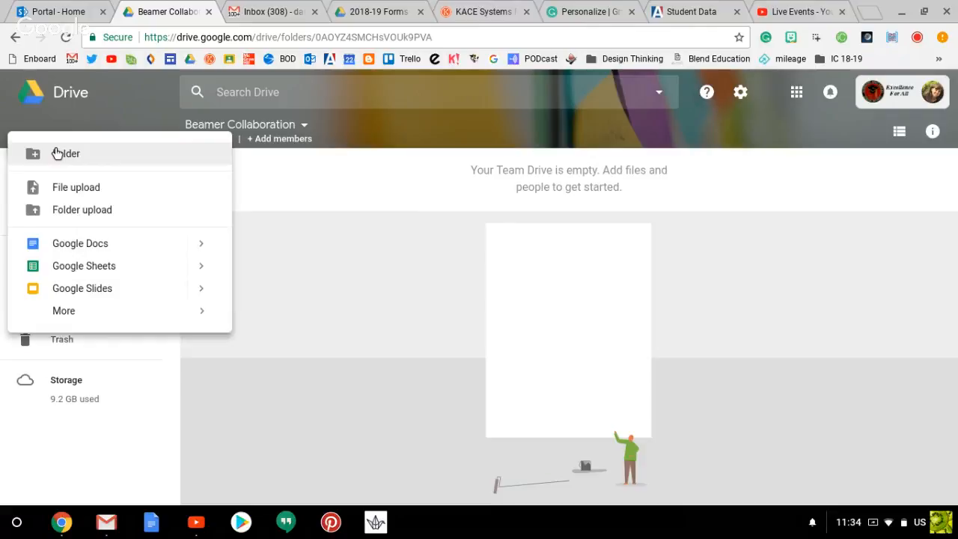
{"action": "left_click", "coordinate": [80, 243]}
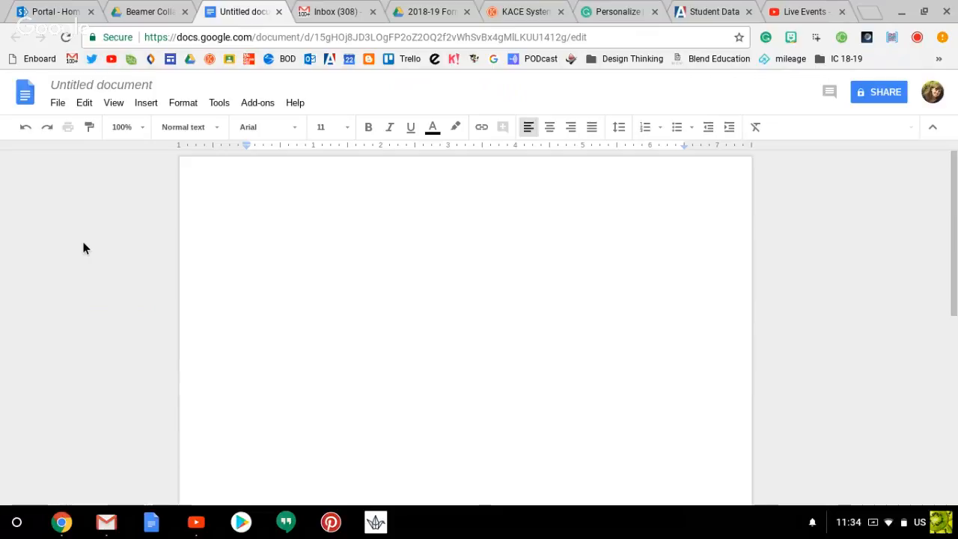
{"action": "left_click", "coordinate": [106, 84]}
{"action": "type", "text": "Fa"}
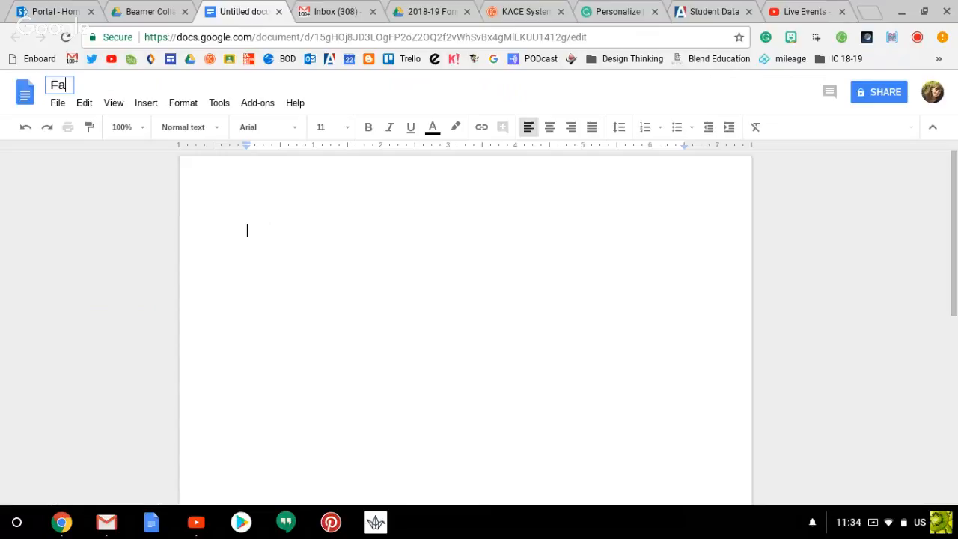
{"action": "type", "text": "mily Communcation"}
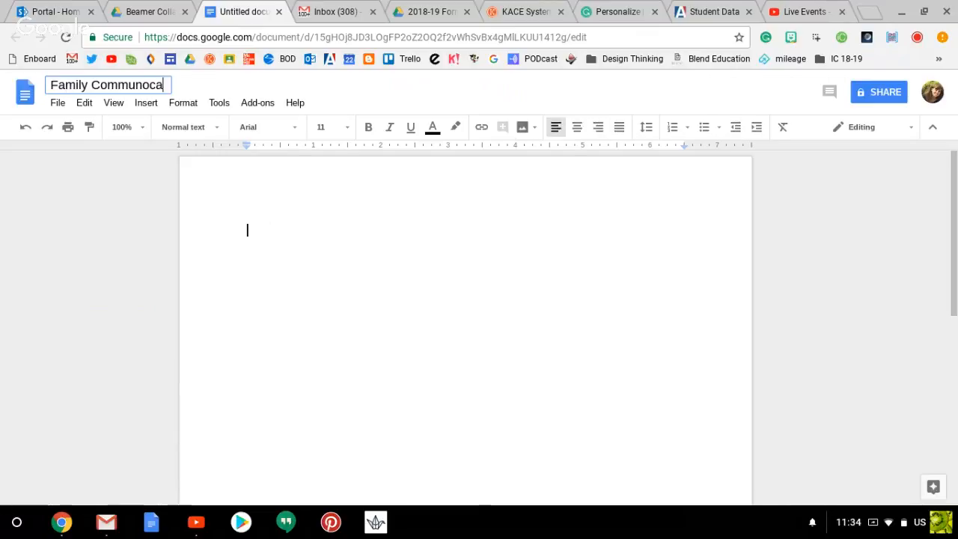
{"action": "key", "text": "BackSpace"}
{"action": "key", "text": "BackSpace"}
{"action": "key", "text": "BackSpace"}
{"action": "key", "text": "BackSpace"}
{"action": "key", "text": "BackSpace"}
{"action": "key", "text": "BackSpace"}
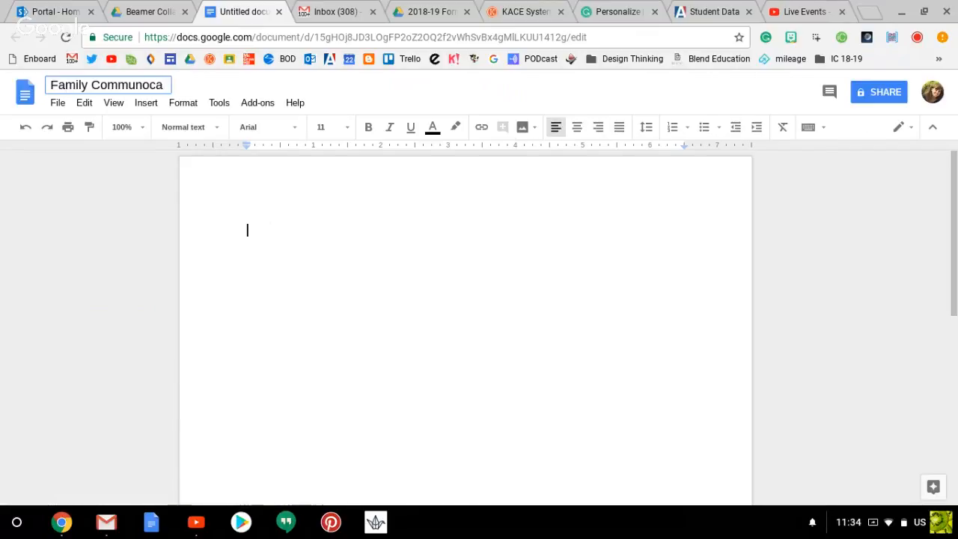
{"action": "type", "text": "a"}
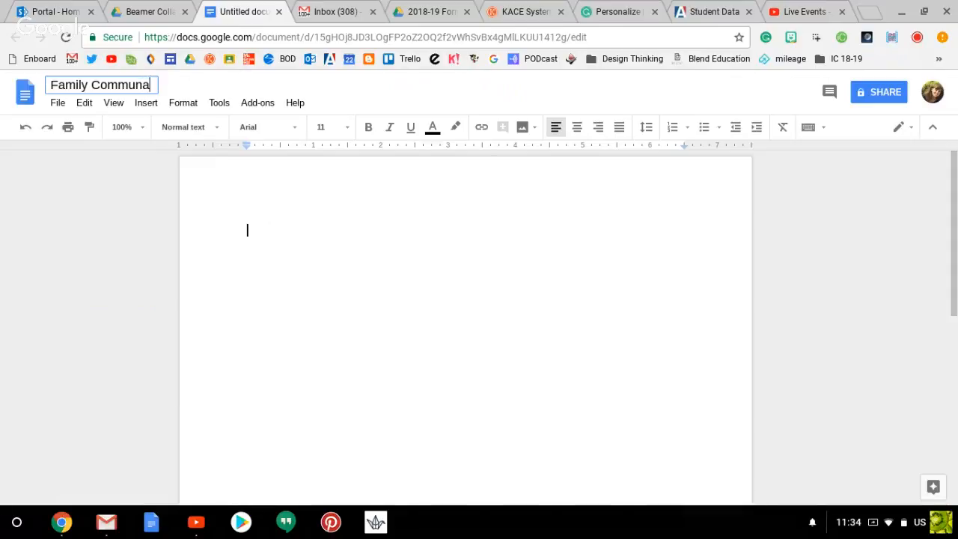
{"action": "key", "text": "BackSpace"}
{"action": "type", "text": "ication"}
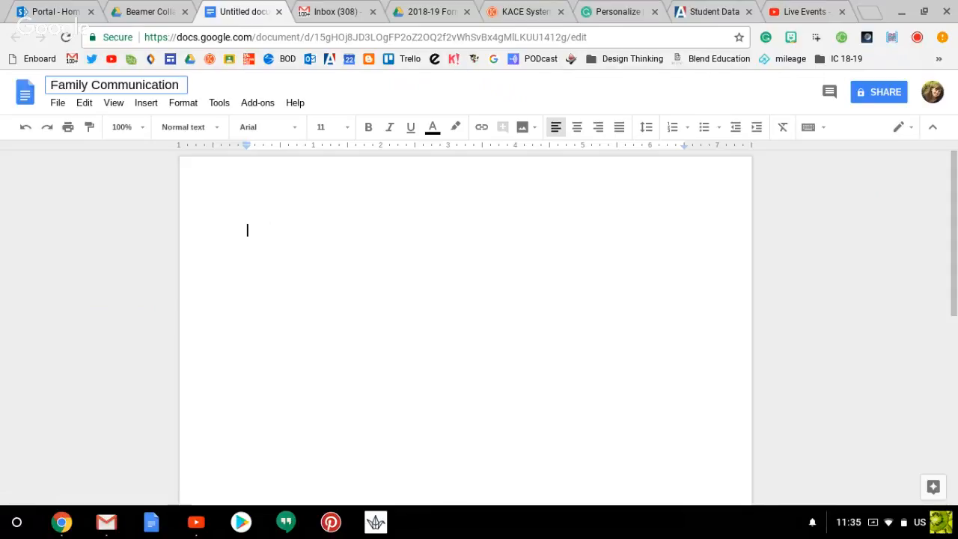
{"action": "type", "text": "- -Jones"}
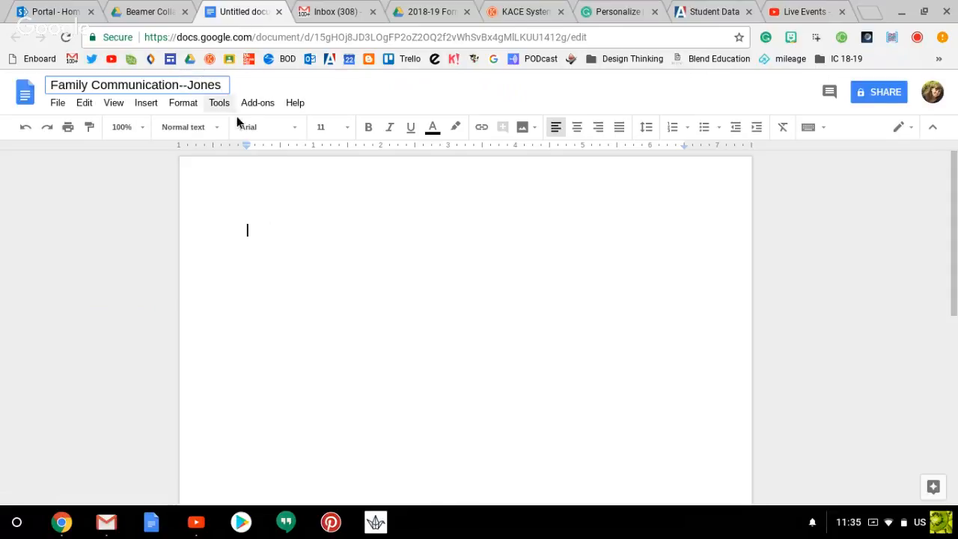
Enter a line of placeholder text in the document body to test automatic saving, and delete it again
{"action": "left_click", "coordinate": [251, 234]}
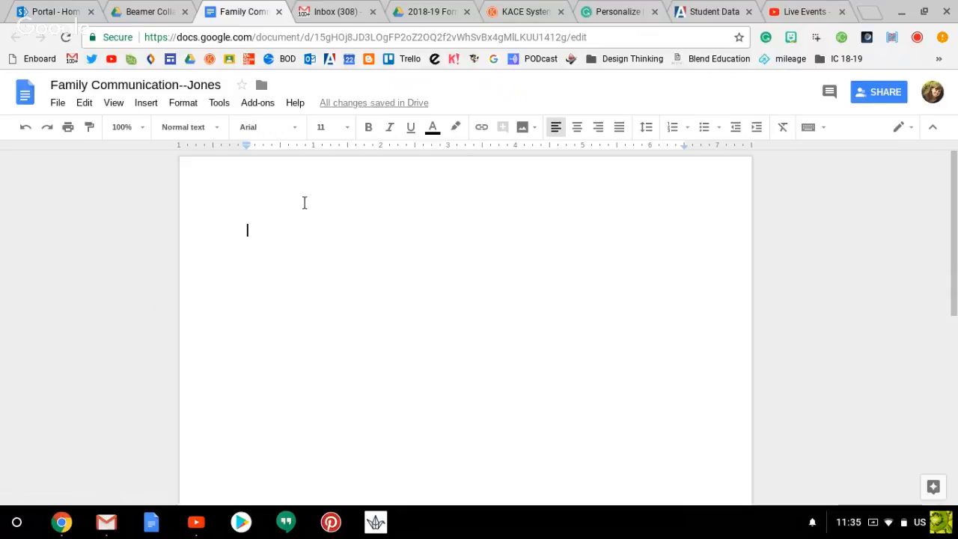
{"action": "type", "text": "fshfkjhksahkjhksjhfkjs"}
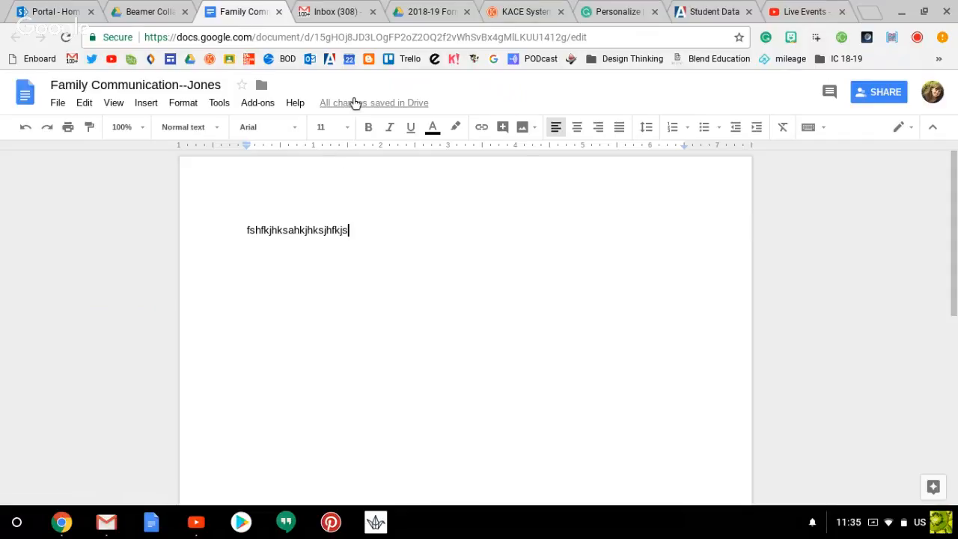
{"action": "key", "text": "BackSpace"}
{"action": "key", "text": "BackSpace"}
{"action": "key", "text": "BackSpace"}
{"action": "key", "text": "BackSpace"}
{"action": "key", "text": "BackSpace"}
{"action": "key", "text": "BackSpace"}
{"action": "key", "text": "BackSpace"}
{"action": "key", "text": "BackSpace"}
{"action": "key", "text": "BackSpace"}
{"action": "key", "text": "BackSpace"}
{"action": "key", "text": "BackSpace"}
{"action": "key", "text": "BackSpace"}
{"action": "key", "text": "BackSpace"}
{"action": "key", "text": "BackSpace"}
{"action": "key", "text": "BackSpace"}
{"action": "key", "text": "BackSpace"}
{"action": "key", "text": "BackSpace"}
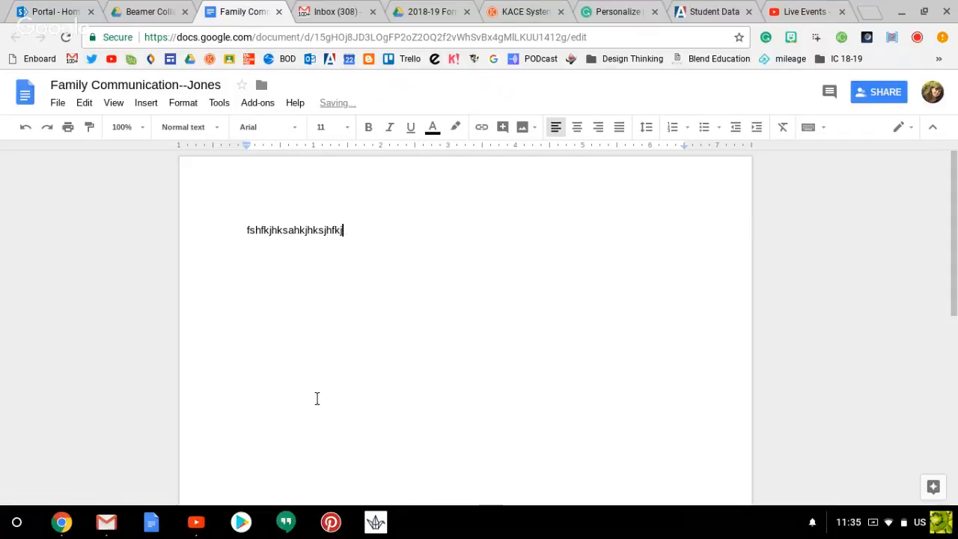
{"action": "key", "text": "BackSpace"}
{"action": "key", "text": "BackSpace"}
{"action": "key", "text": "BackSpace"}
{"action": "key", "text": "BackSpace"}
{"action": "key", "text": "BackSpace"}
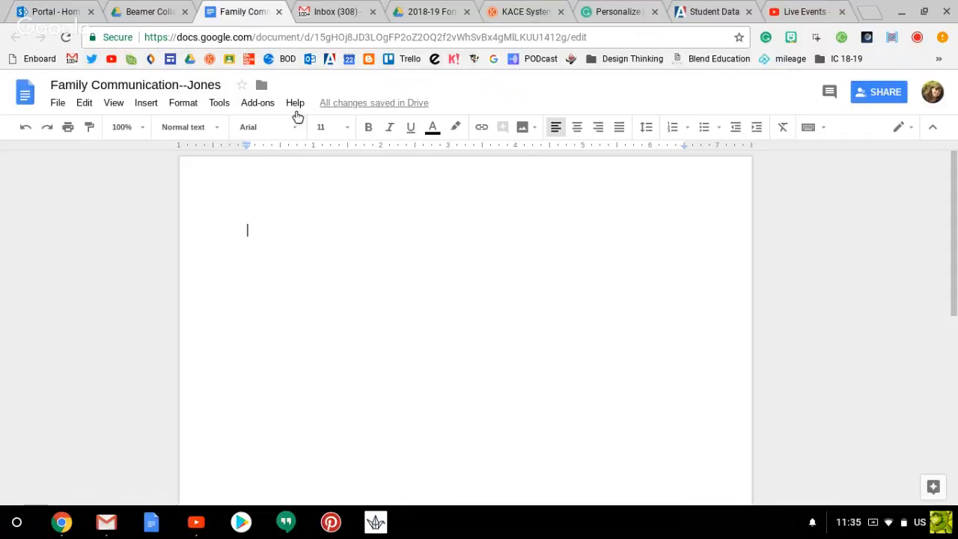
Close the document and create a folder named "Family Communication" in the Beamer Collaboration team drive
{"action": "left_click", "coordinate": [277, 12]}
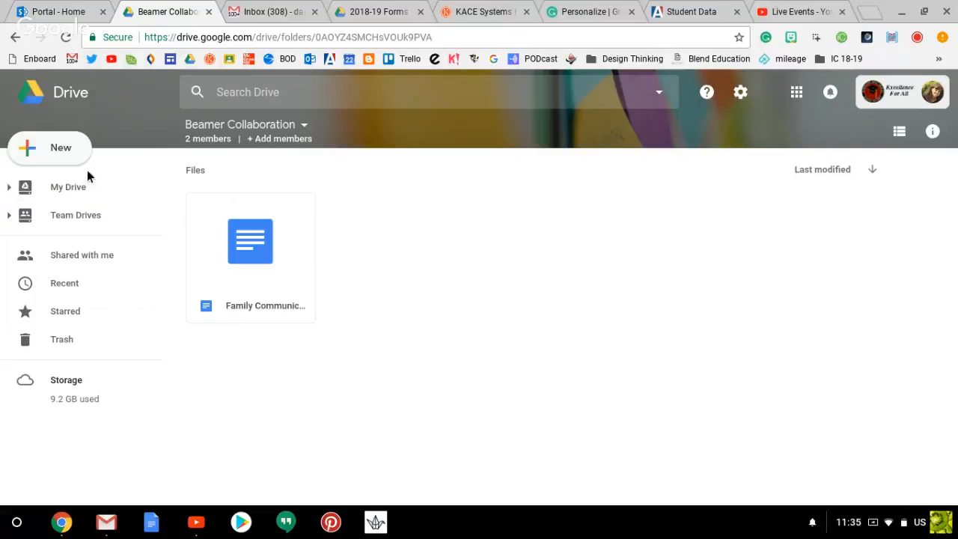
{"action": "left_click", "coordinate": [57, 154]}
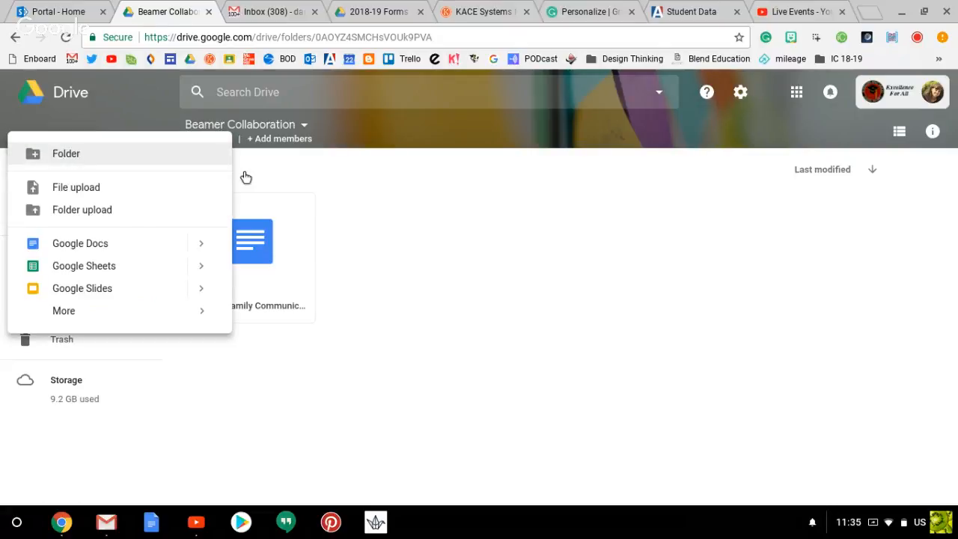
{"action": "left_click", "coordinate": [300, 182]}
{"action": "left_click", "coordinate": [50, 150]}
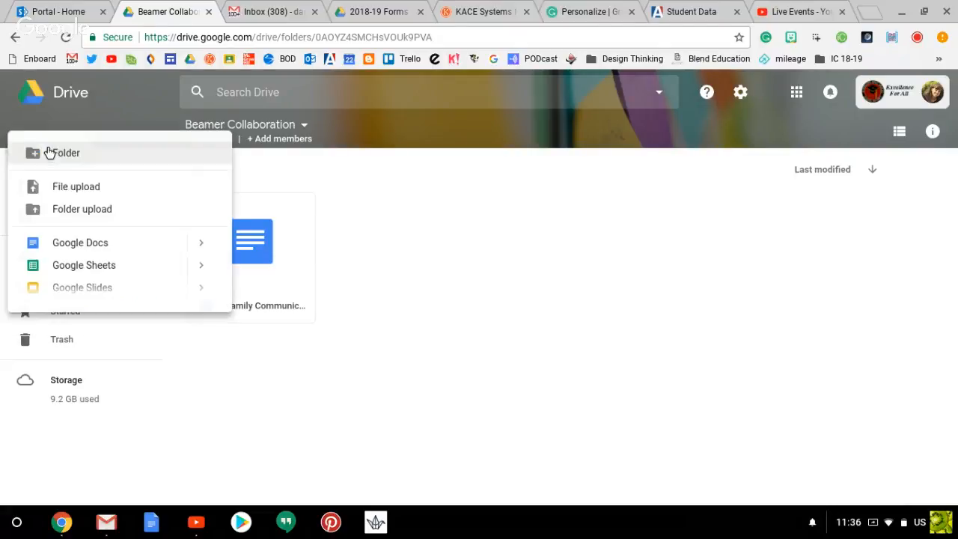
{"action": "left_click", "coordinate": [50, 155]}
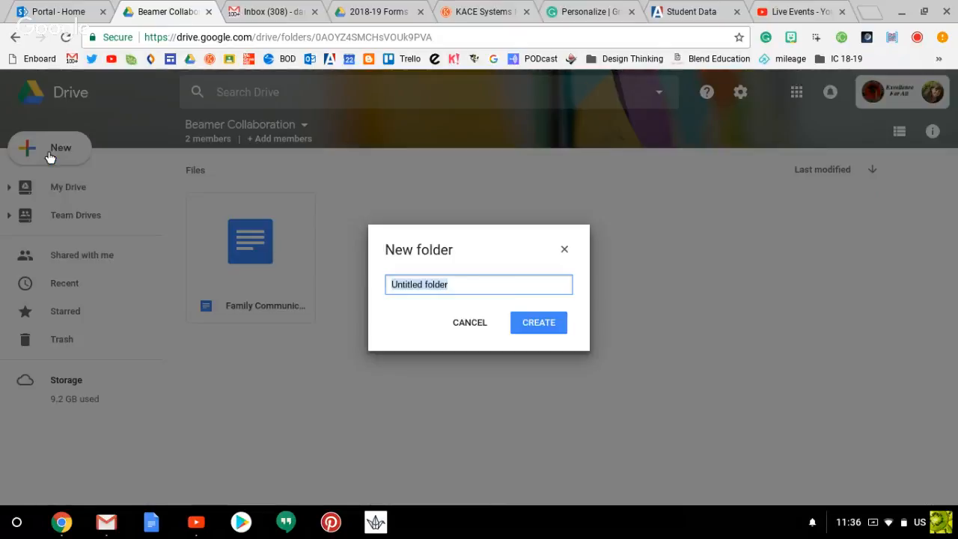
{"action": "type", "text": "F"}
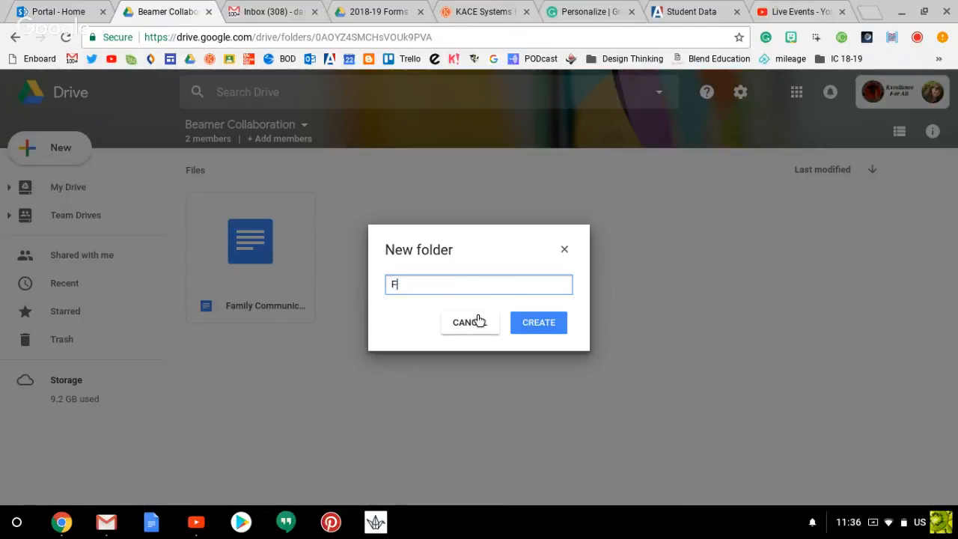
{"action": "type", "text": "amily Communication"}
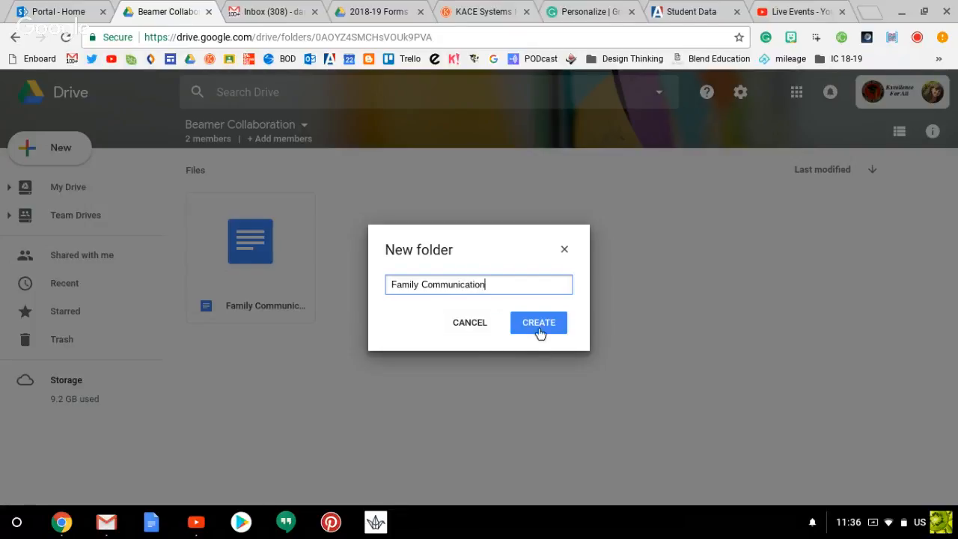
{"action": "left_click", "coordinate": [540, 323]}
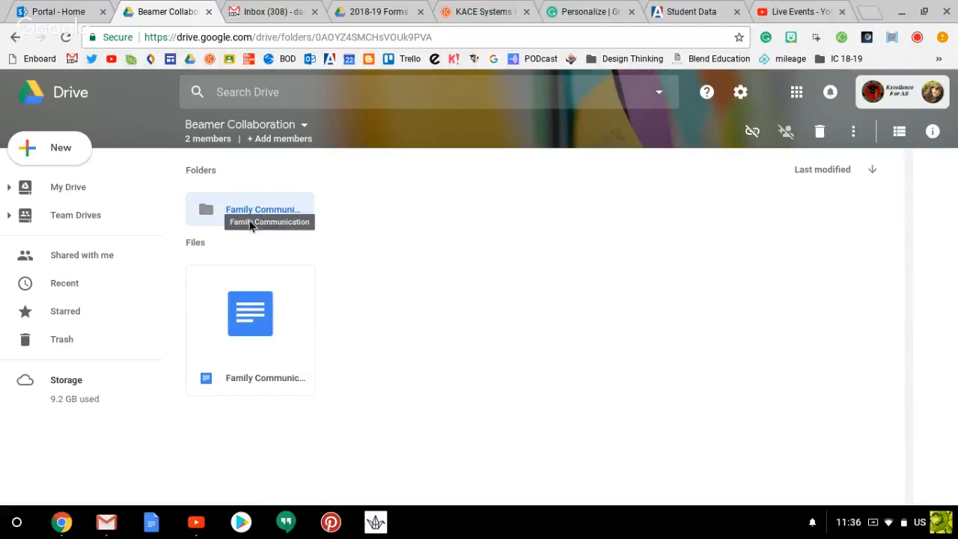
Move the family's communication document into the Family Communication folder and open that folder
{"action": "left_click", "coordinate": [243, 333]}
{"action": "left_click_drag", "start_coordinate": [243, 329], "coordinate": [258, 209]}
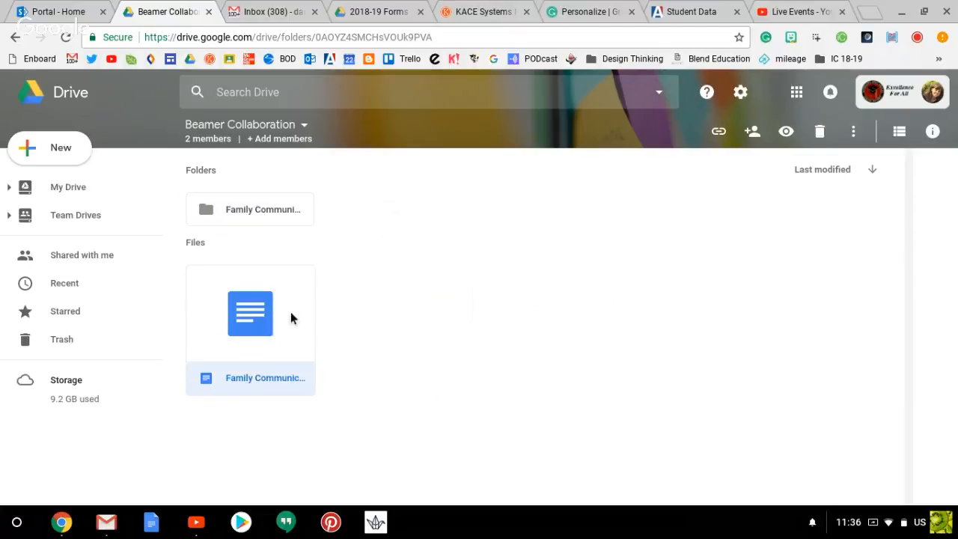
{"action": "left_click", "coordinate": [251, 212]}
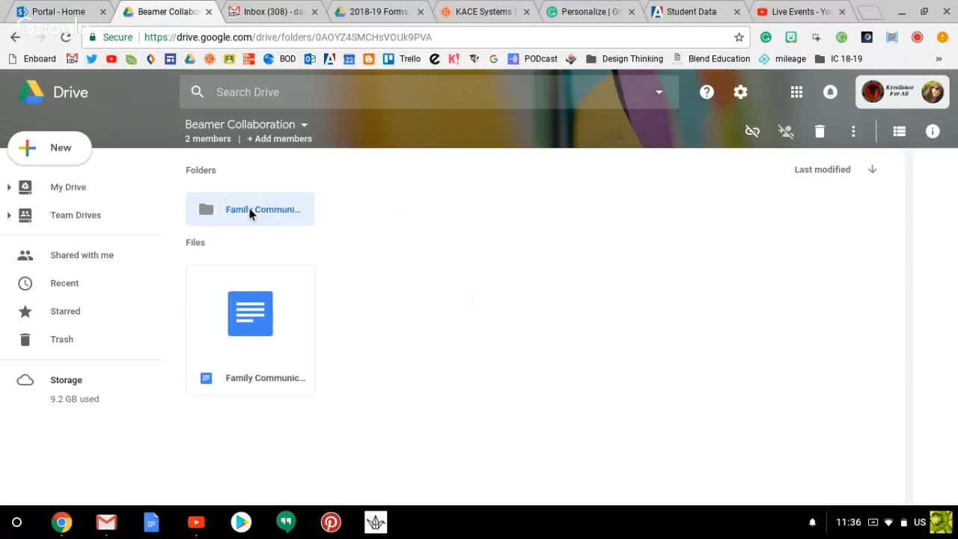
{"action": "double_click", "coordinate": [249, 209]}
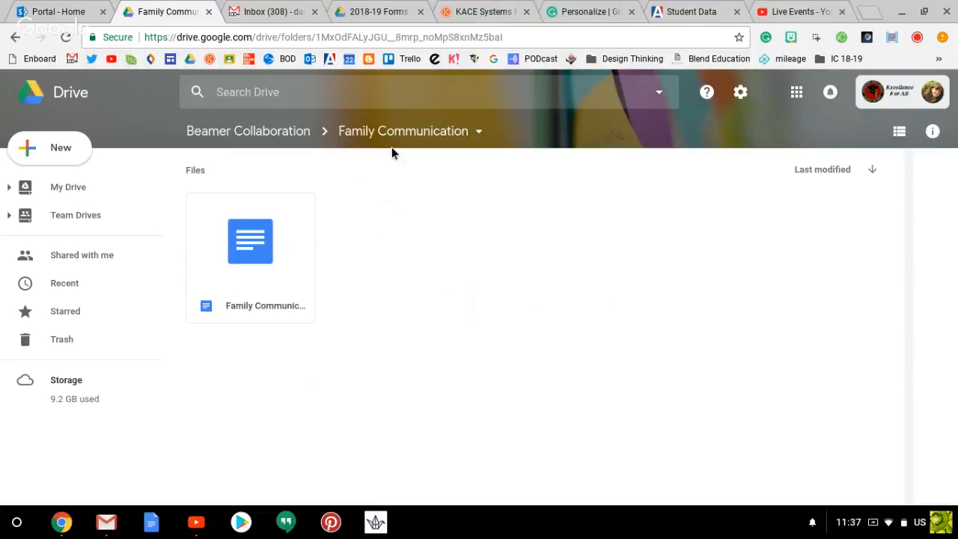
{"action": "left_click", "coordinate": [249, 134]}
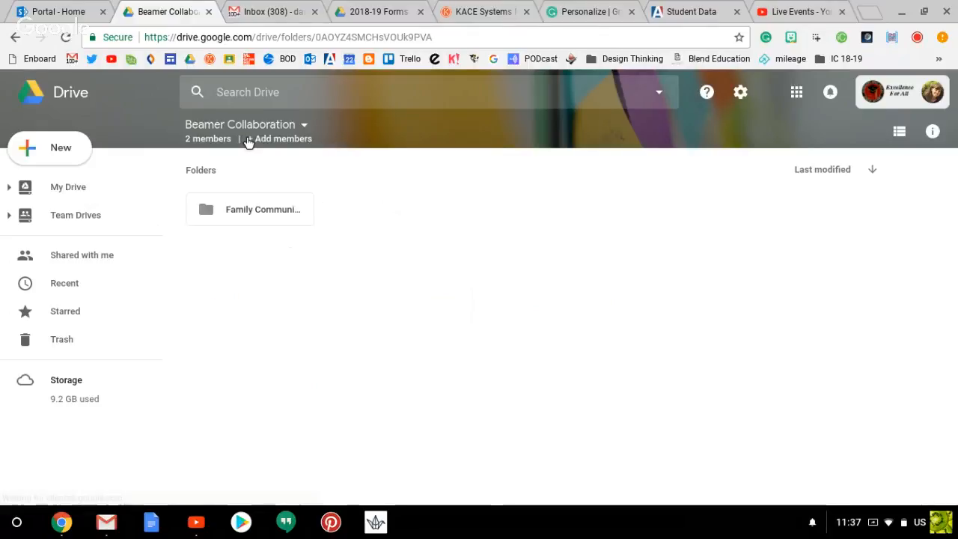
{"action": "double_click", "coordinate": [247, 211]}
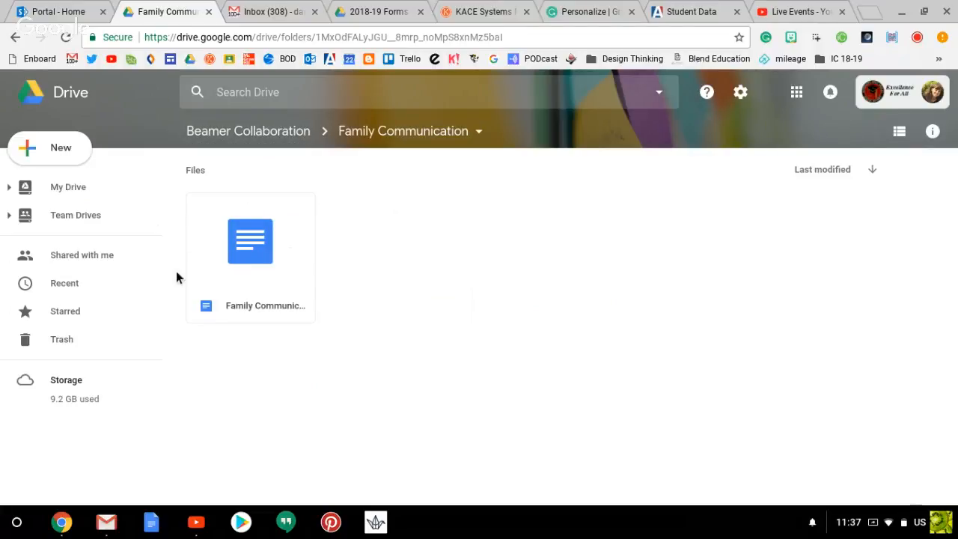
Review who has access to the document in the Family Communication folder, including the permission options of the Beamer Collaboration members
{"action": "right_click", "coordinate": [243, 235]}
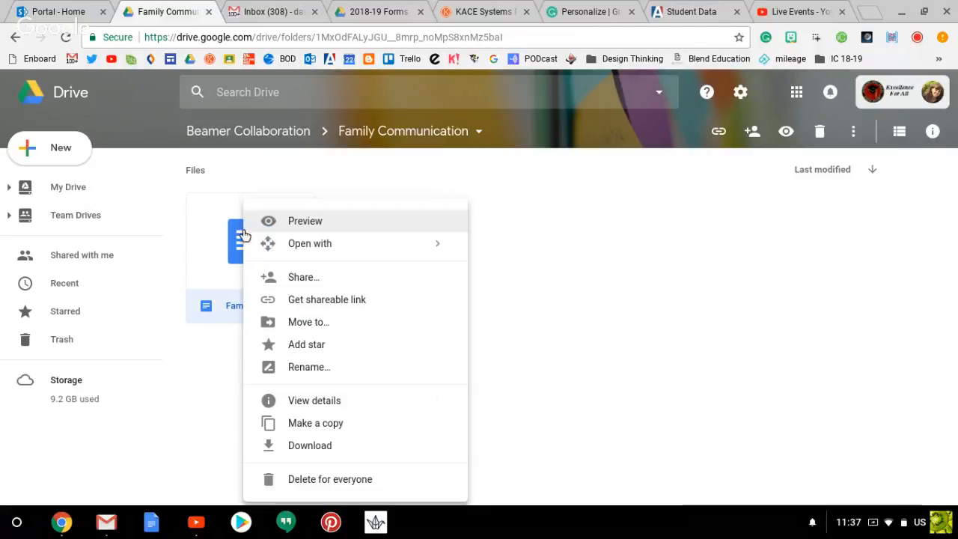
{"action": "left_click", "coordinate": [289, 279]}
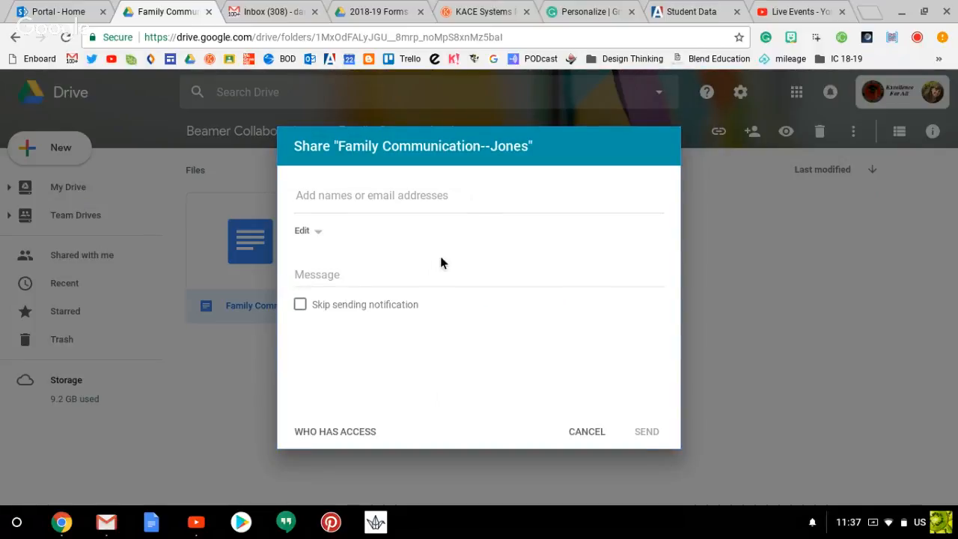
{"action": "left_click", "coordinate": [333, 432]}
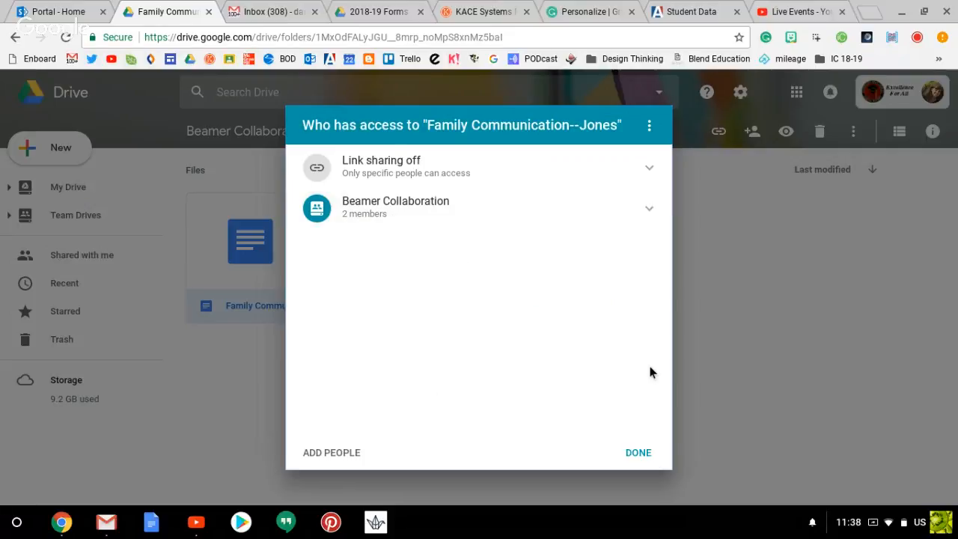
{"action": "left_click", "coordinate": [649, 213]}
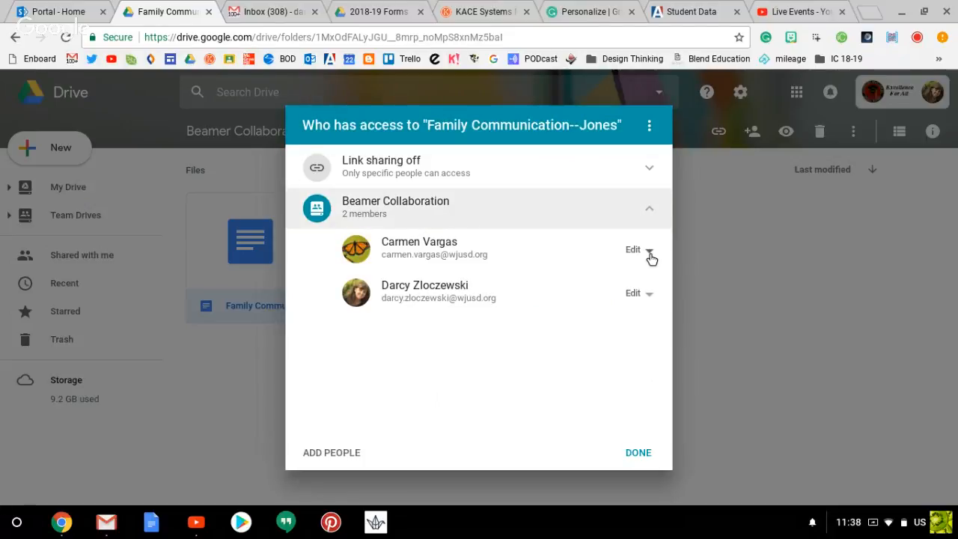
{"action": "left_click", "coordinate": [649, 253]}
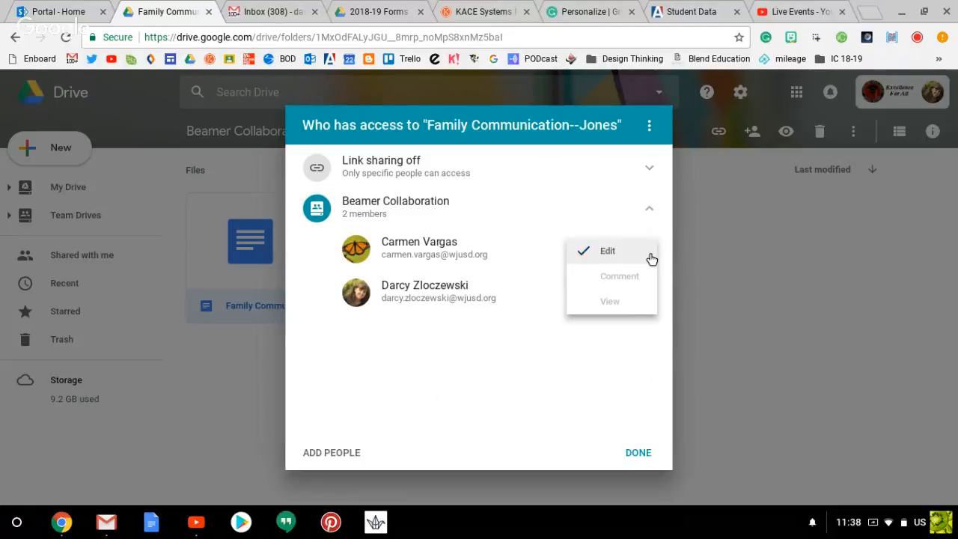
{"action": "left_click", "coordinate": [650, 258]}
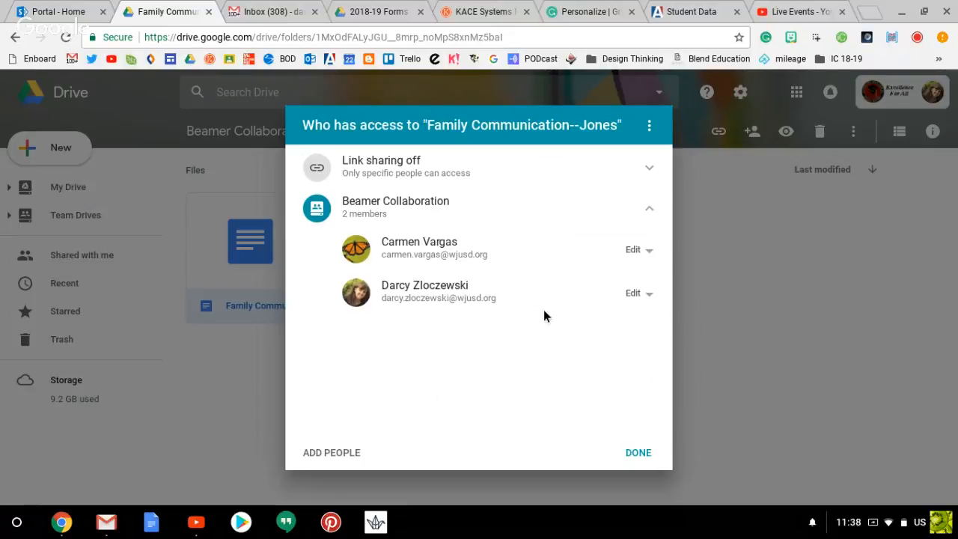
{"action": "left_click", "coordinate": [638, 454]}
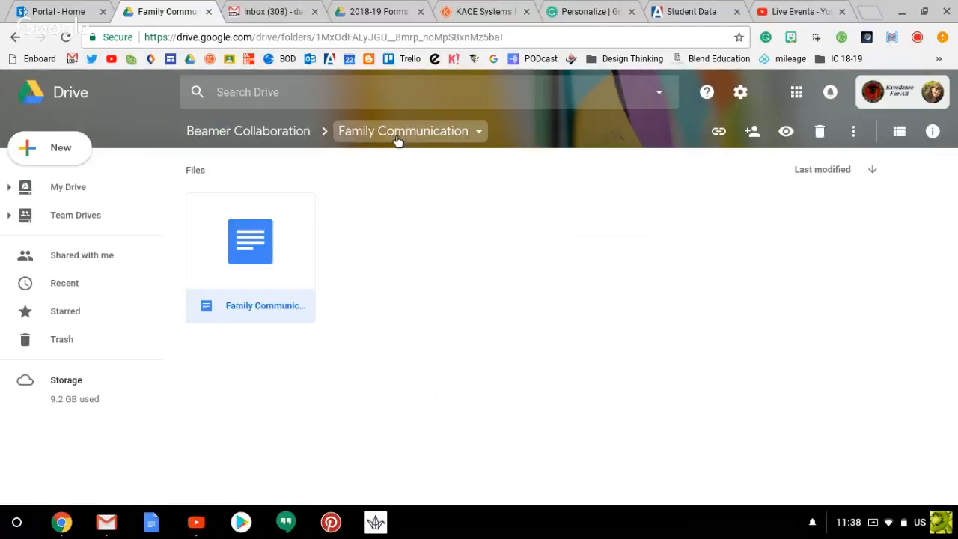
Return to the Beamer Collaboration team drive and look through its management options
{"action": "left_click", "coordinate": [266, 133]}
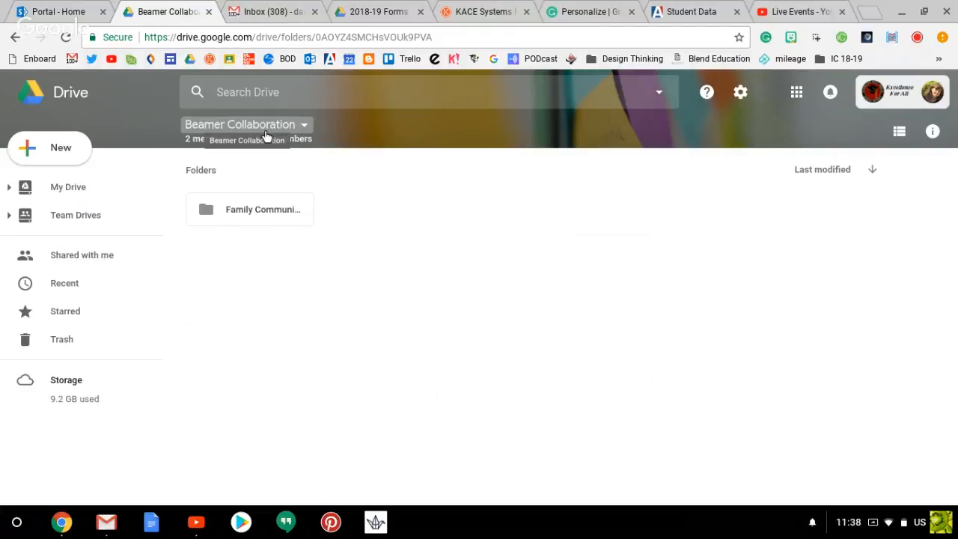
{"action": "left_click", "coordinate": [266, 134]}
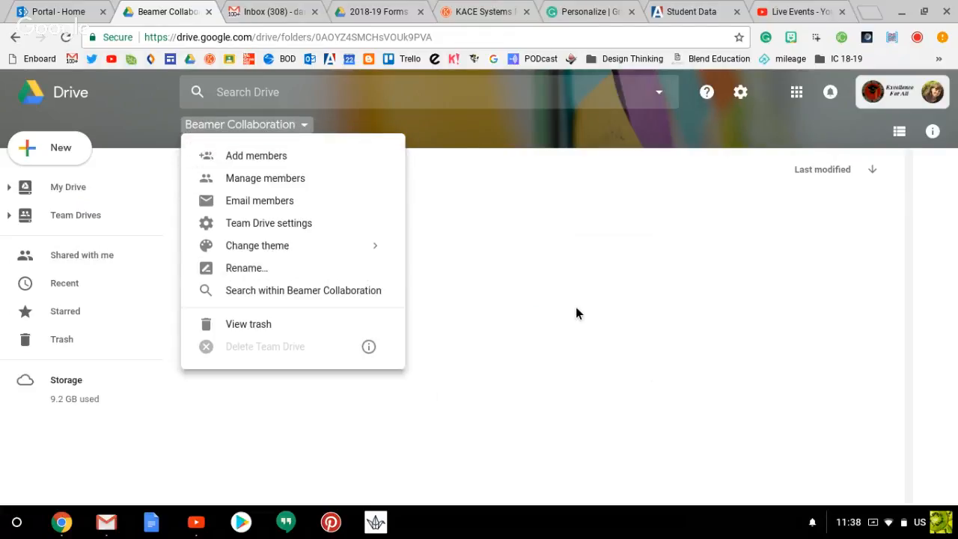
{"action": "left_click", "coordinate": [448, 365]}
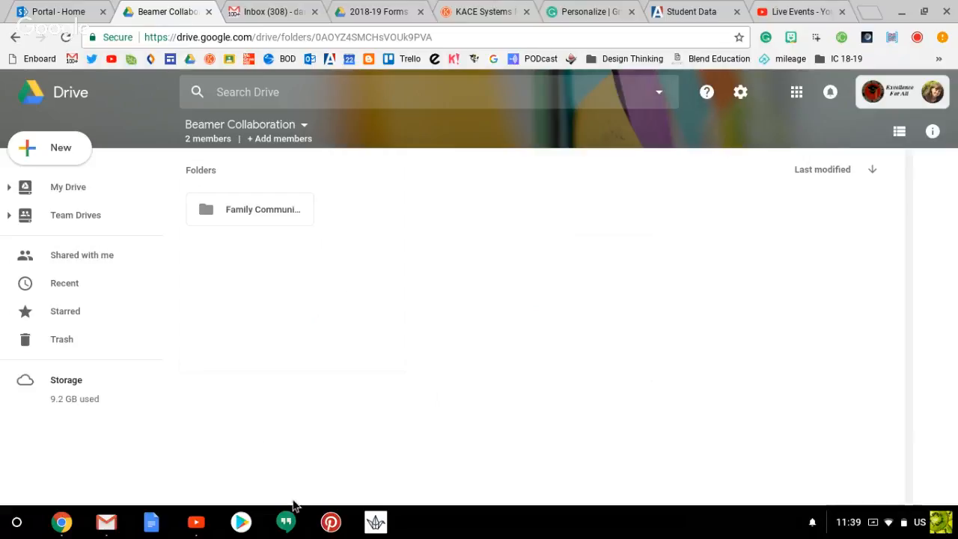
Switch to the Google Hangouts window that runs the "Creating a shared folder in Team Drive" live broadcast
{"action": "left_click", "coordinate": [287, 523]}
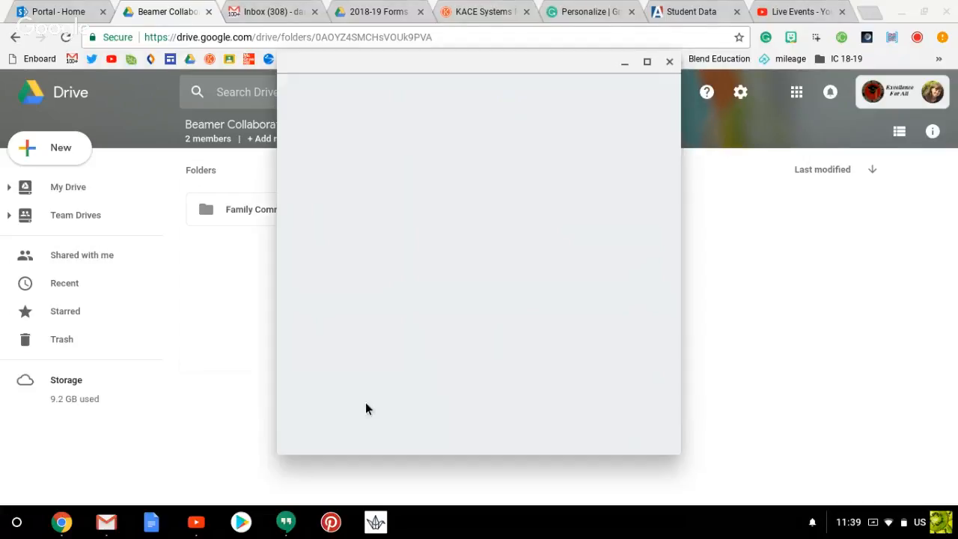
{"action": "left_click", "coordinate": [670, 63]}
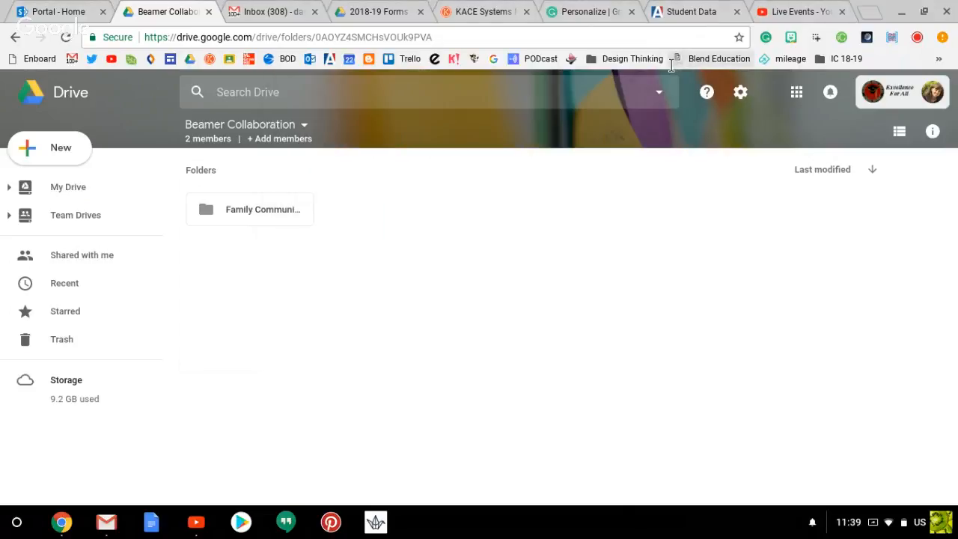
{"action": "left_click", "coordinate": [787, 17]}
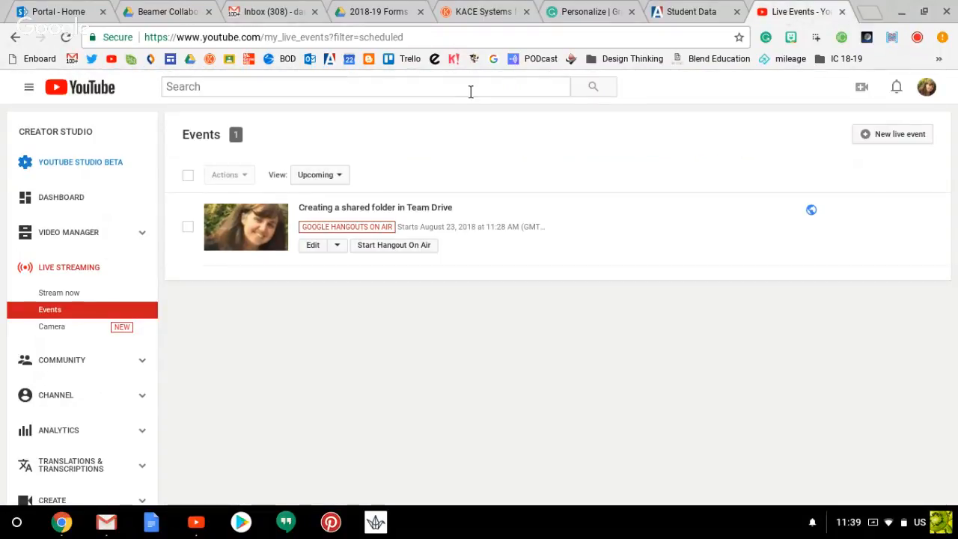
{"action": "left_click", "coordinate": [65, 522]}
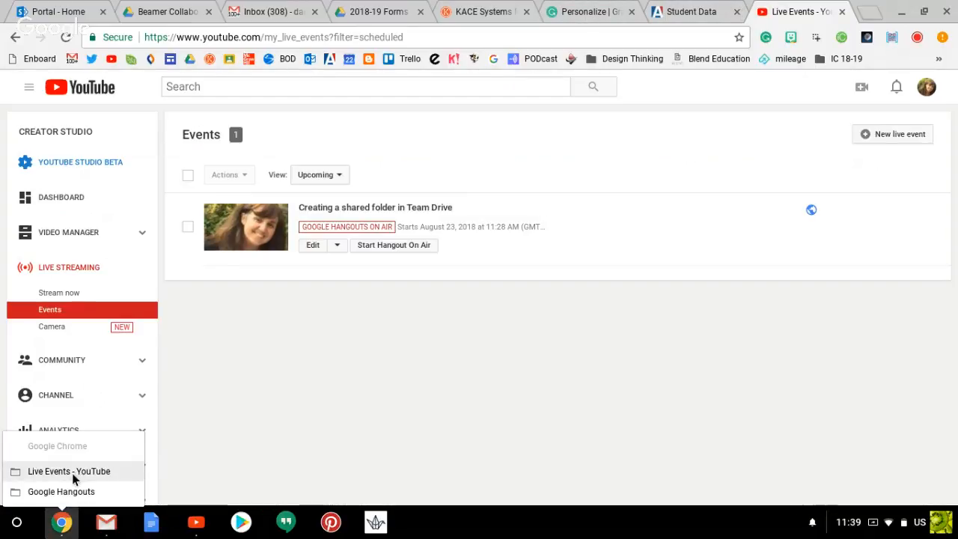
{"action": "left_click", "coordinate": [73, 491]}
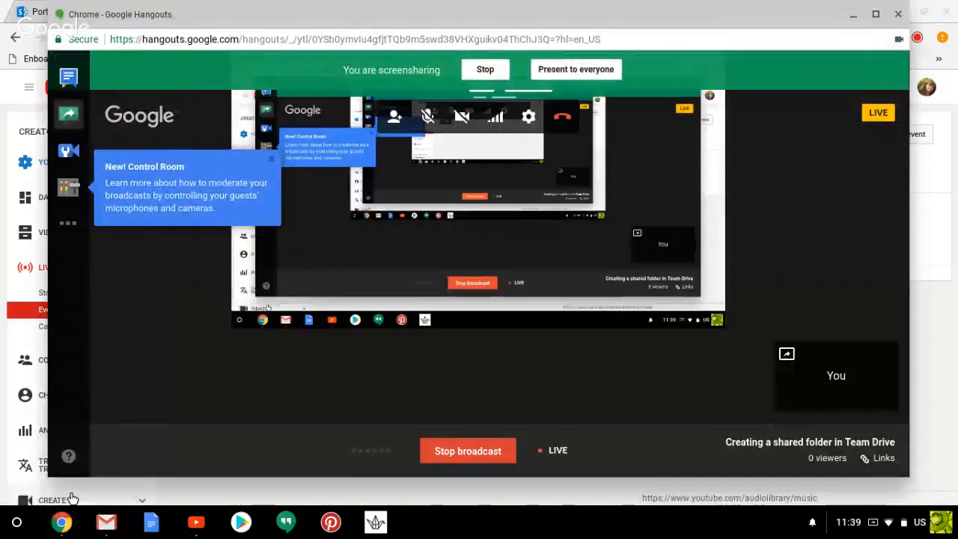